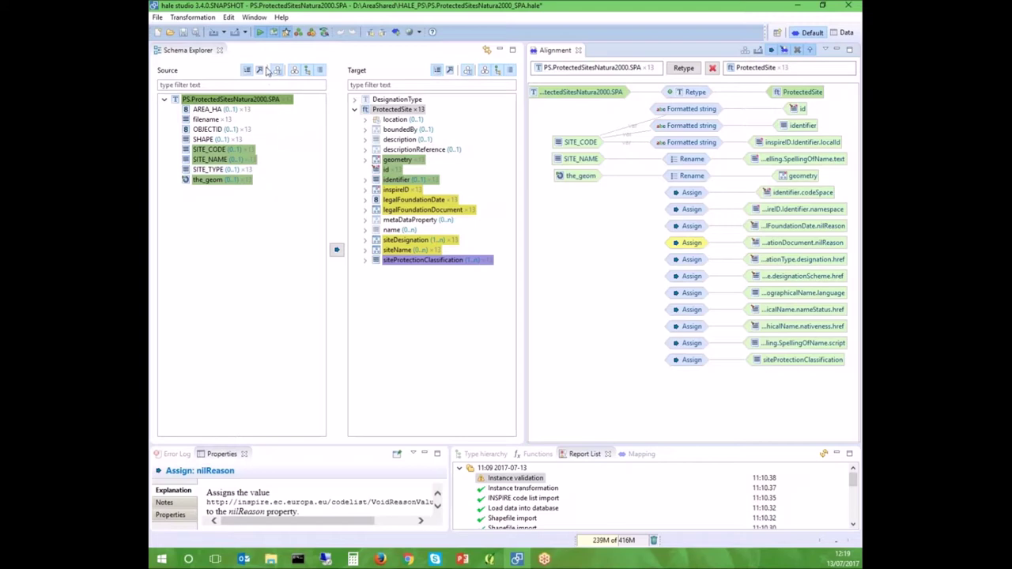
- Start an alignment export in the App-Schema Configuration format and proceed to its destination settings
click(244, 32)
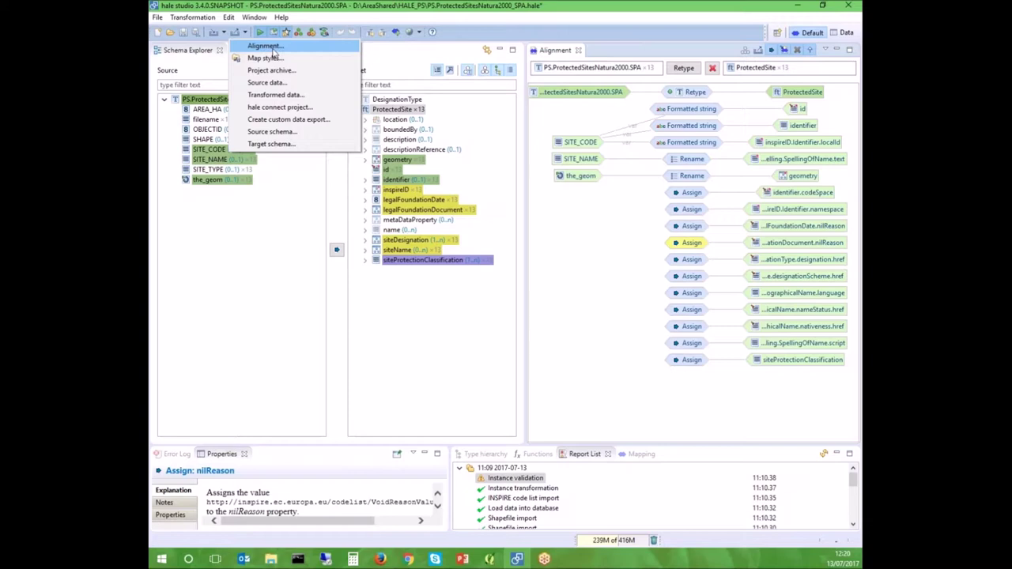
click(247, 34)
click(251, 47)
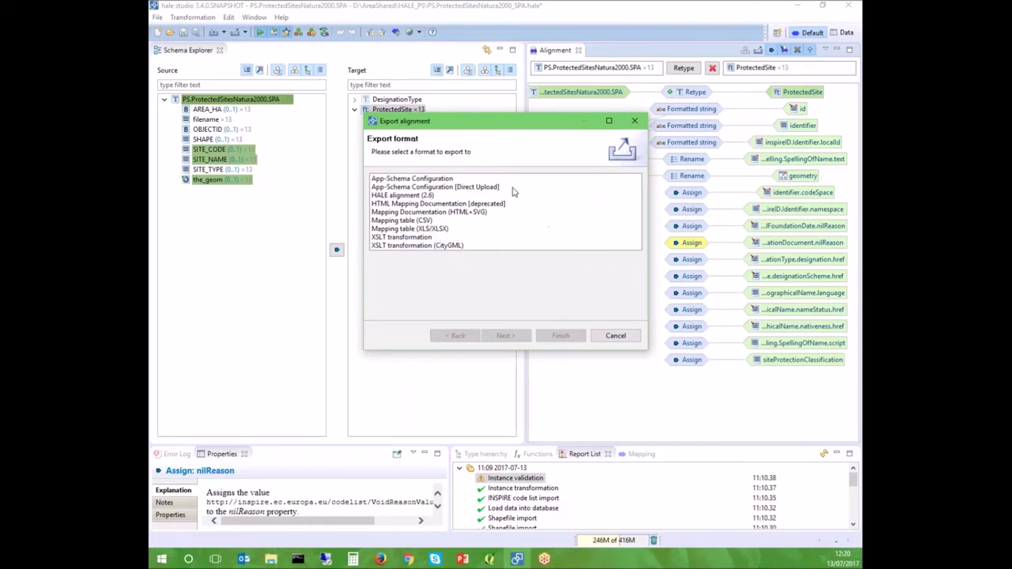
drag(500, 124, 481, 130)
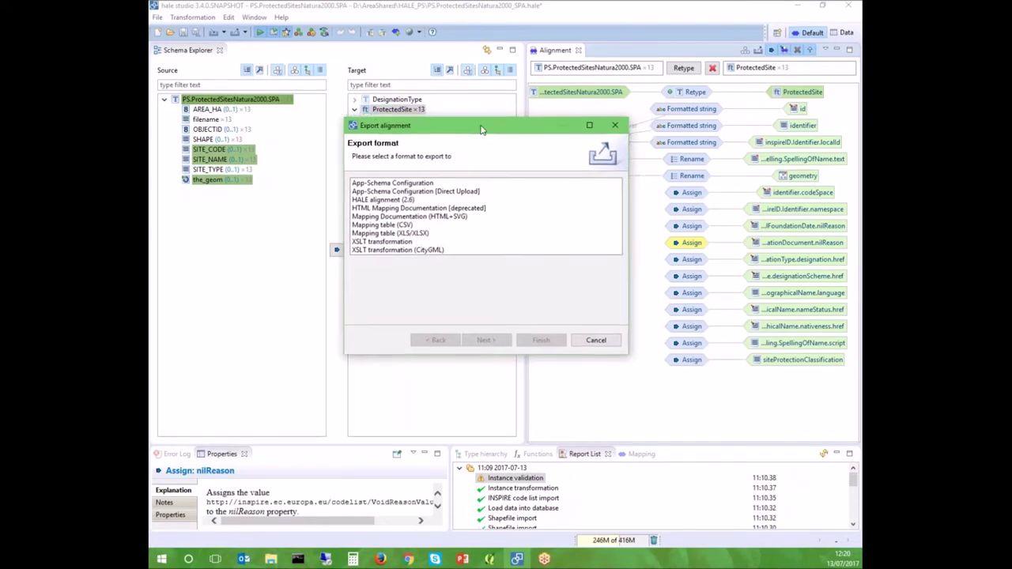
click(428, 184)
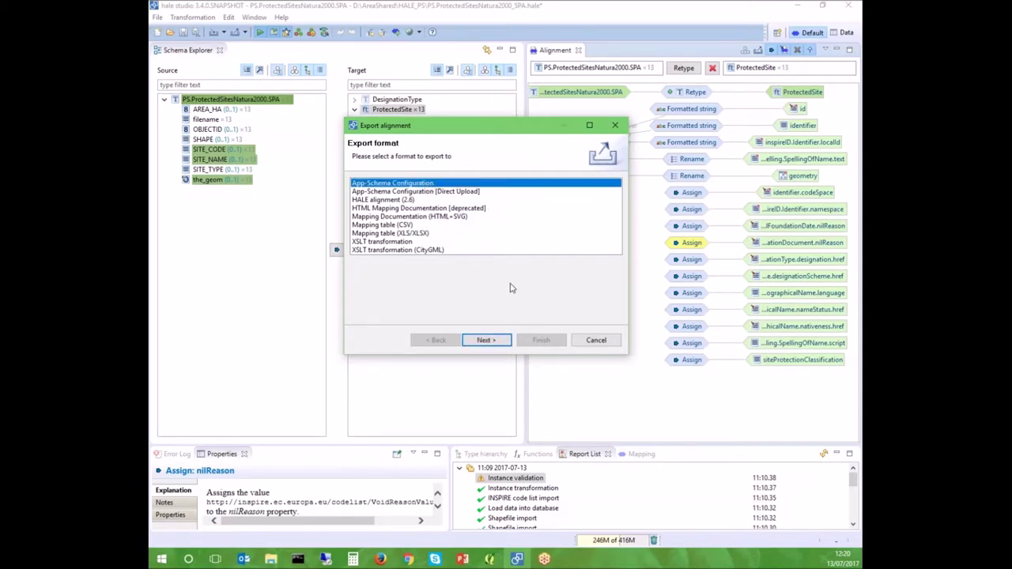
click(485, 340)
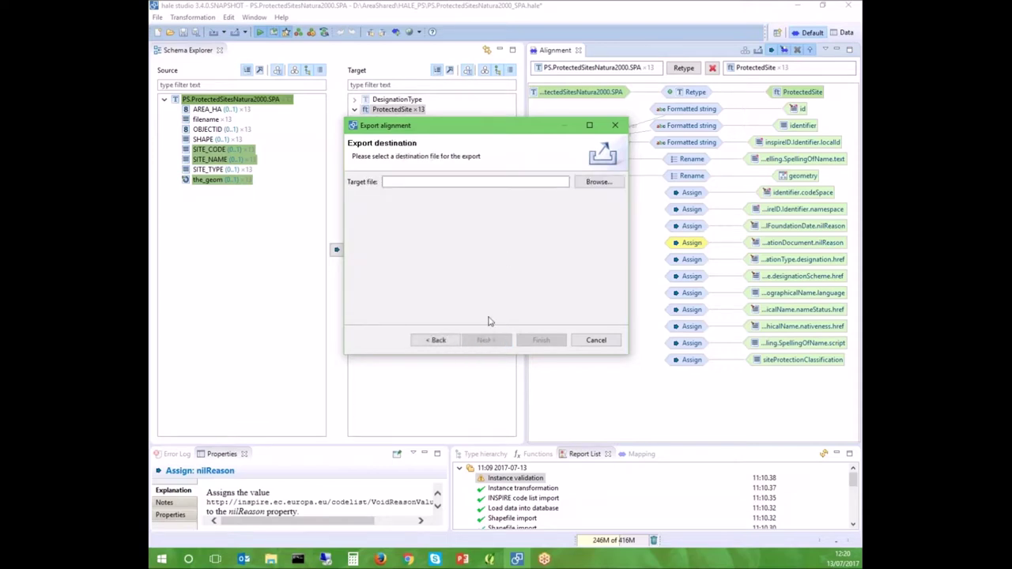
- Set the export's target file to PS_GeoServer_appSchema.zip, using the App-Schema Config Archive (*.zip) type
click(594, 188)
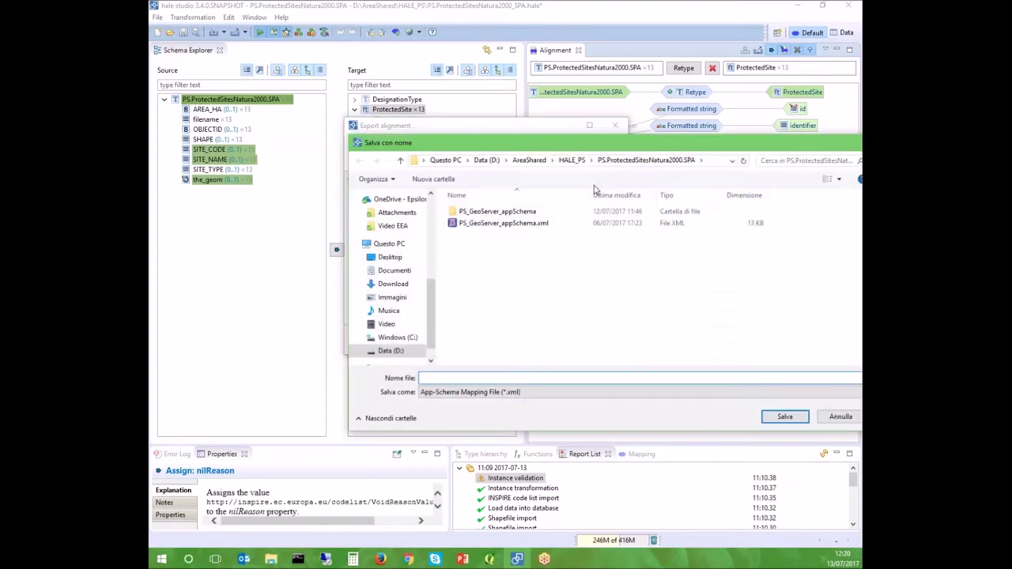
drag(621, 151, 548, 157)
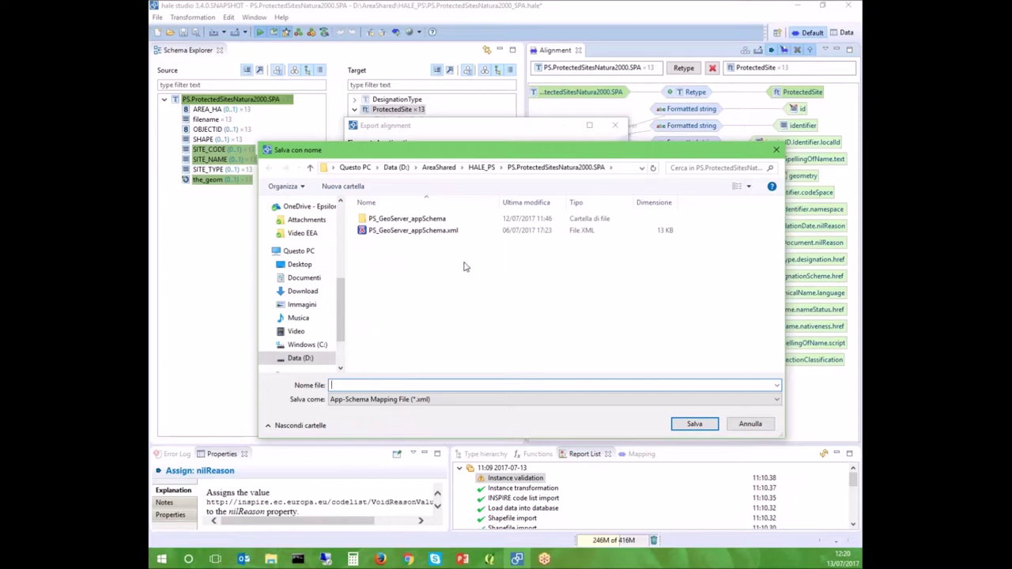
click(429, 402)
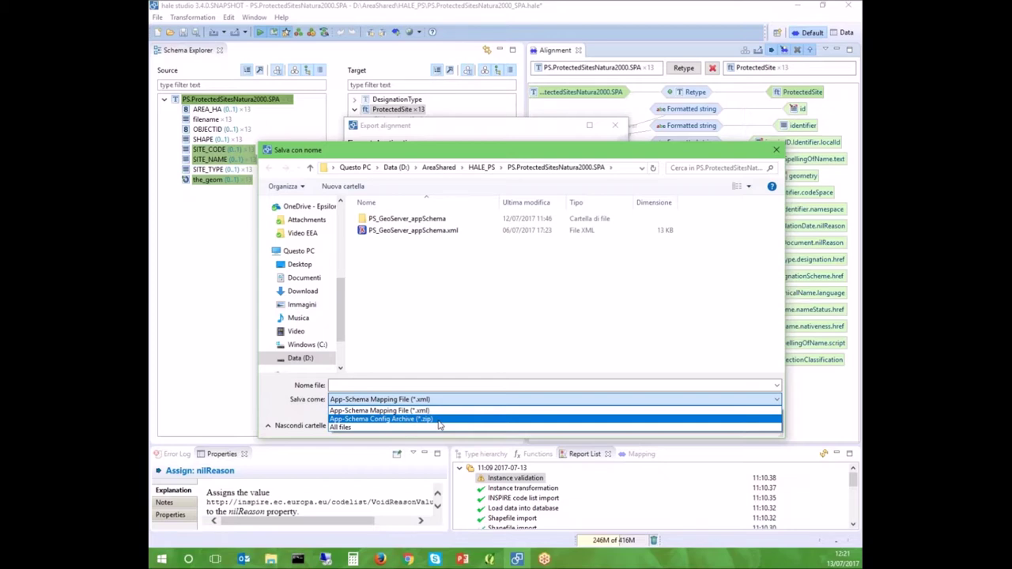
click(440, 422)
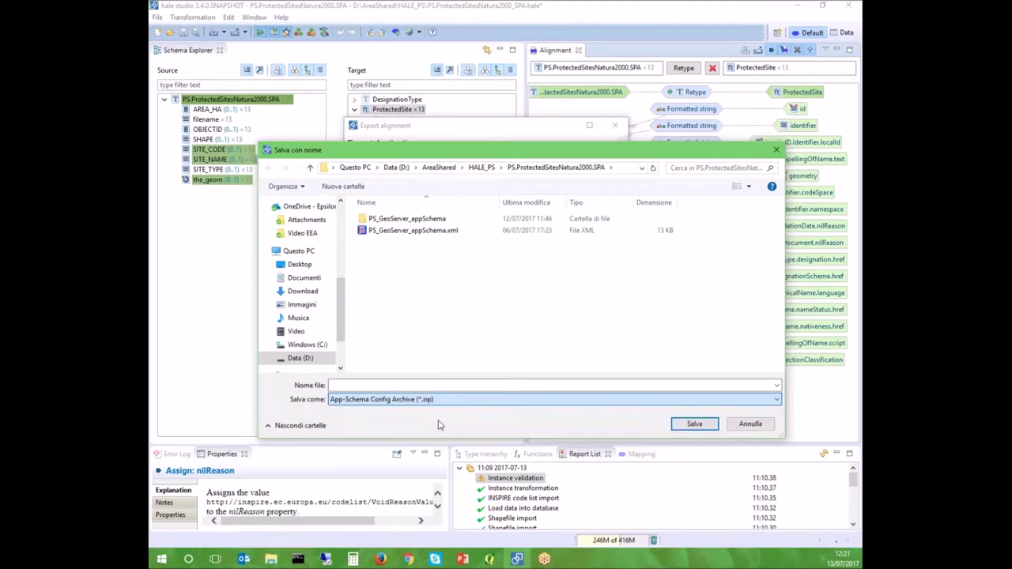
click(445, 233)
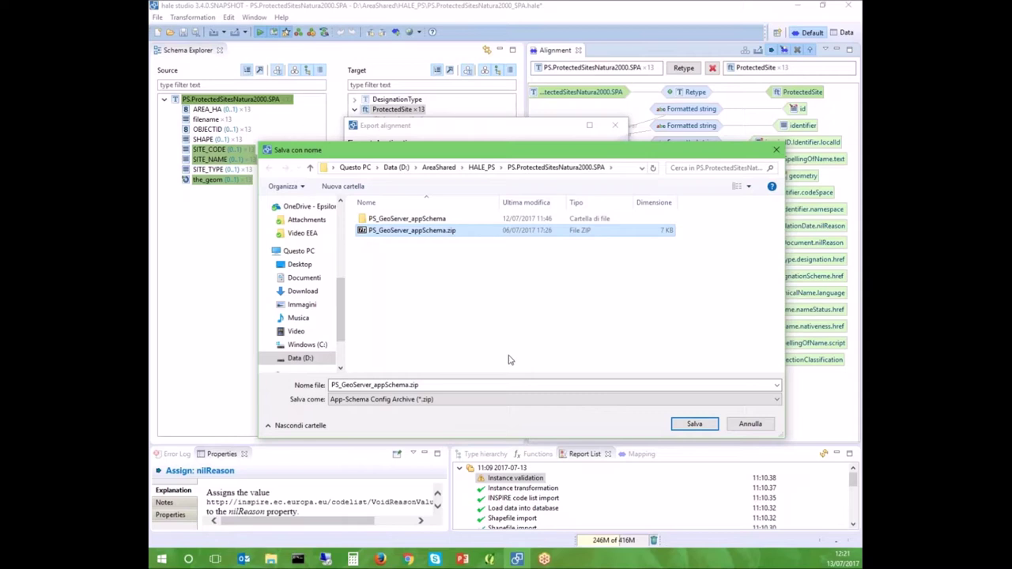
click(692, 424)
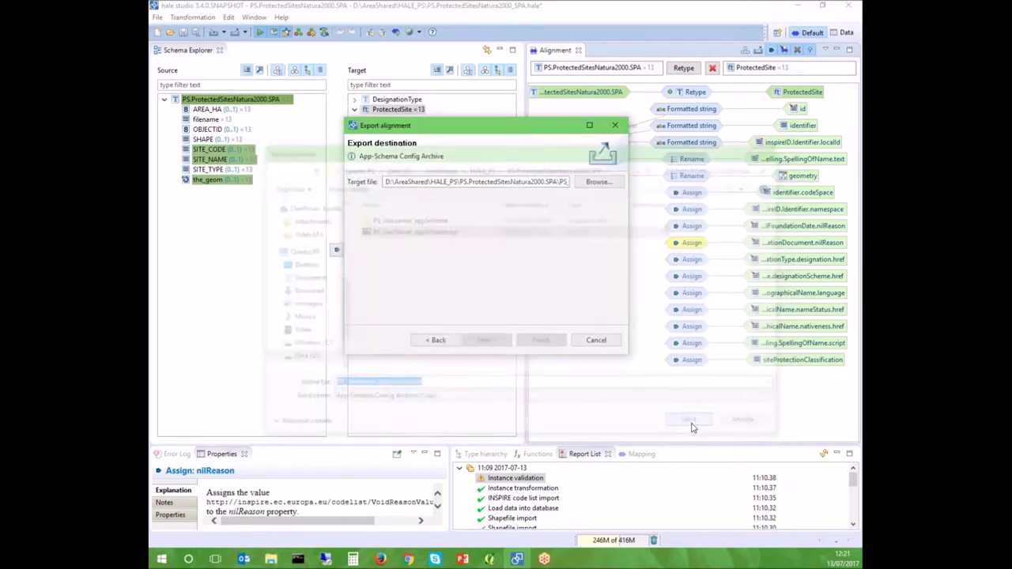
click(492, 342)
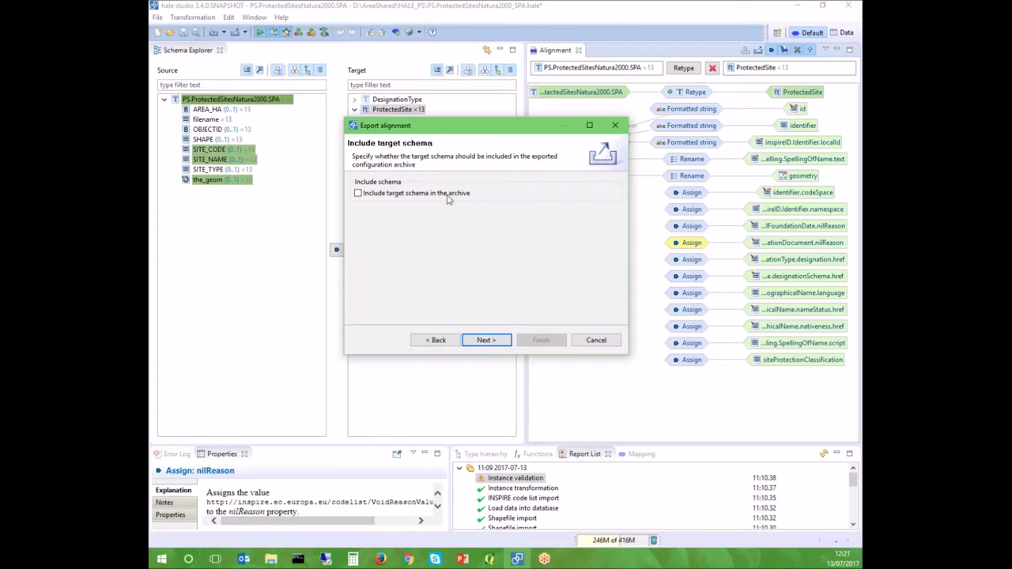
- Review the target schema inclusion option and the PostGIS datastore parameters, leaving them unfilled, and cancel the alignment export
drag(471, 134, 465, 168)
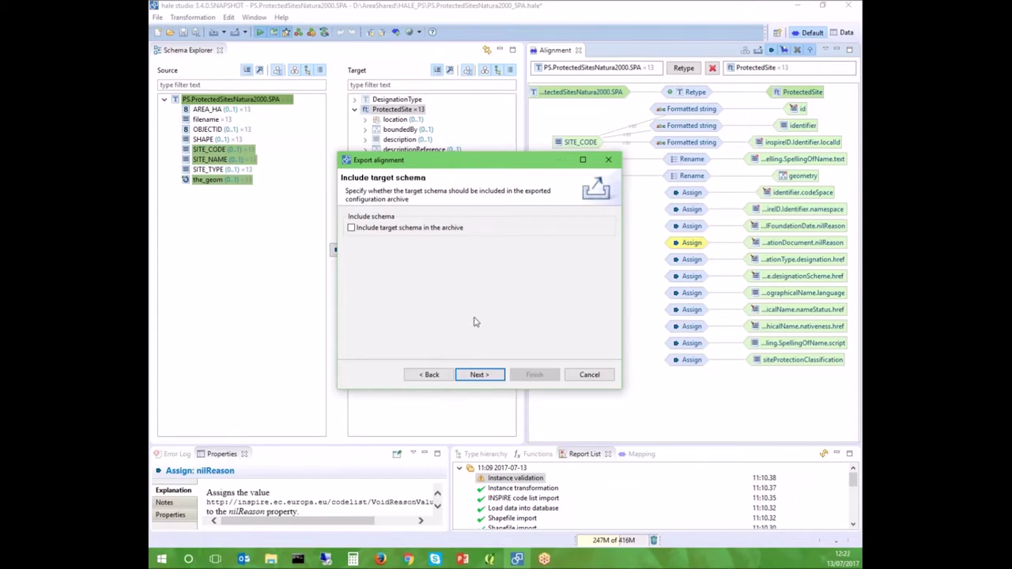
click(480, 374)
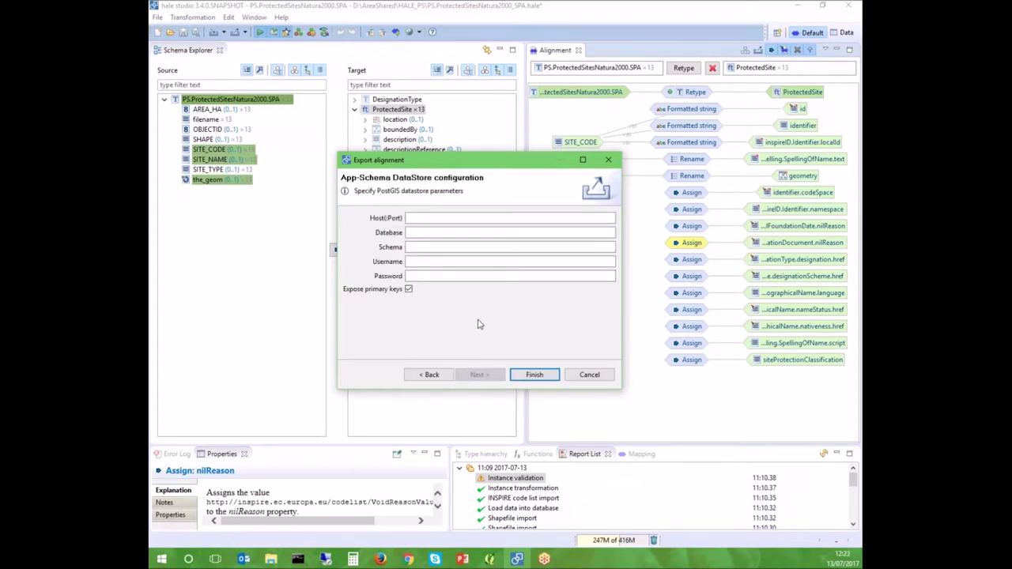
click(436, 218)
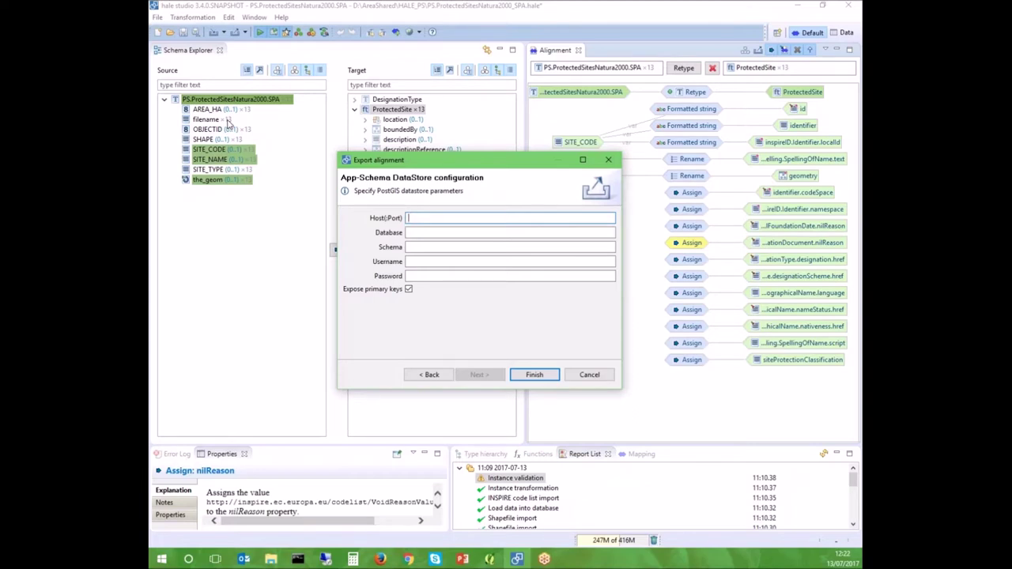
click(411, 233)
click(411, 247)
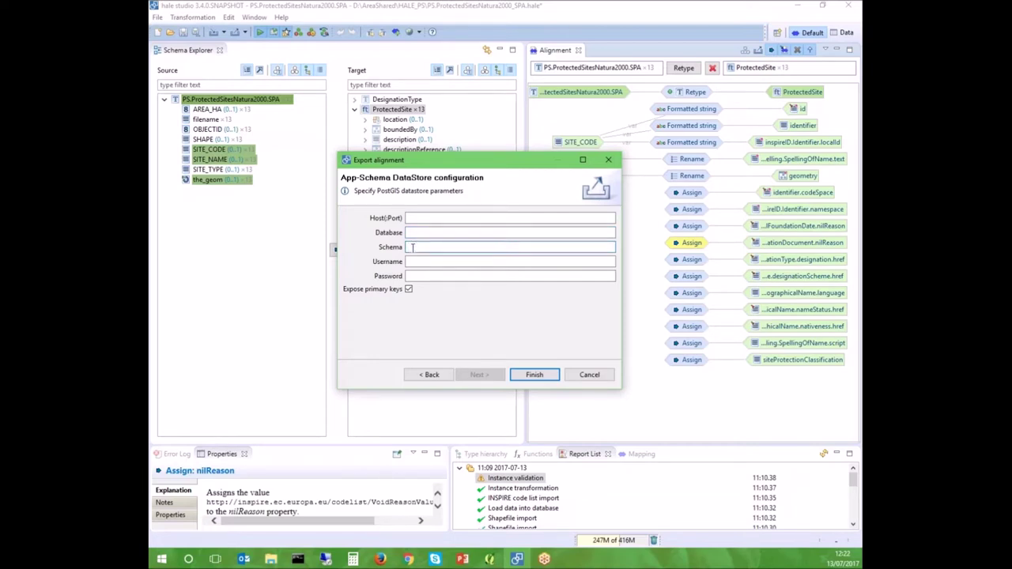
click(416, 275)
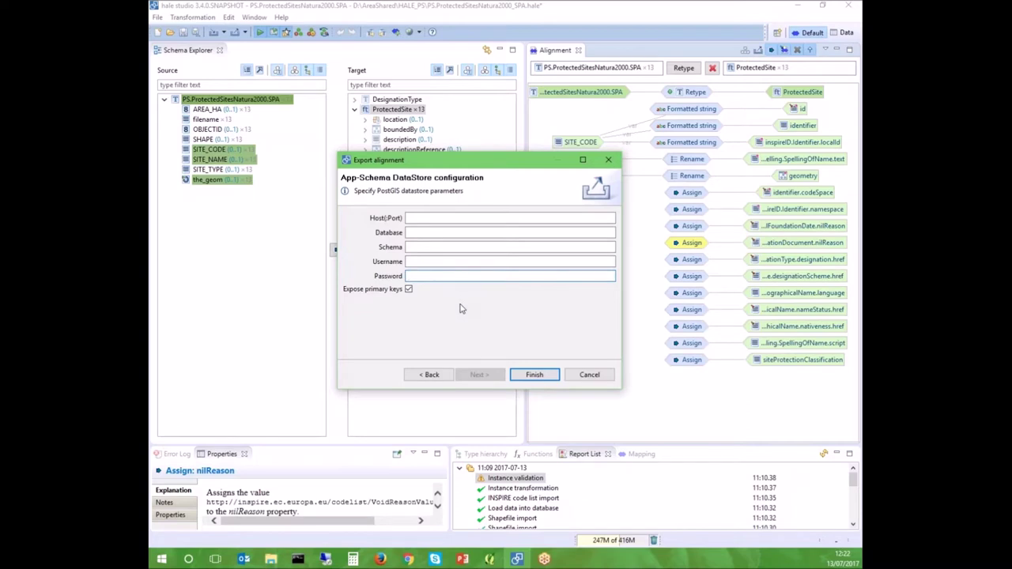
click(585, 374)
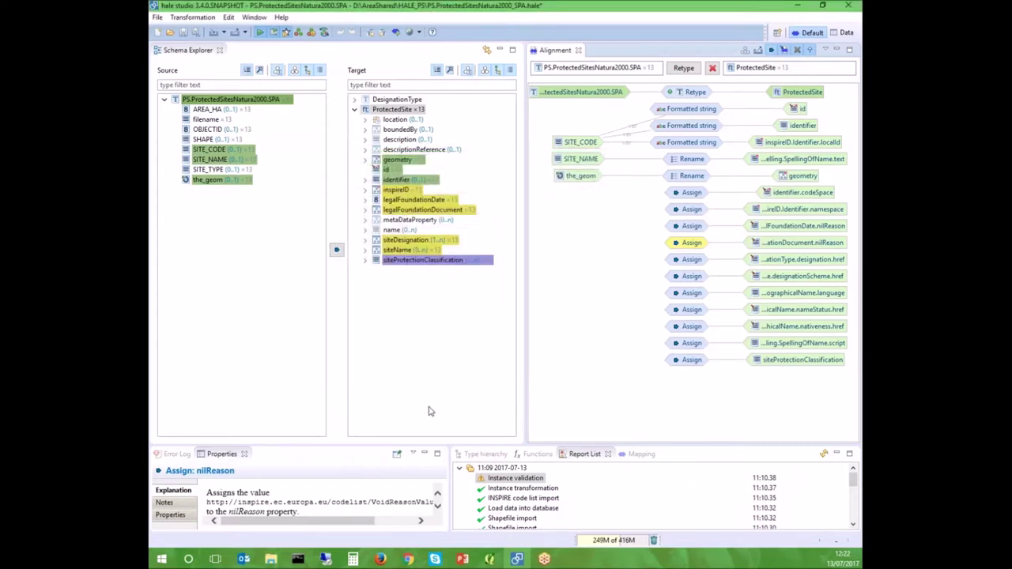
- Switch to File Explorer and find the ps folder in HALE_PS\PS.ProtectedSitesNatura2000.SPA\PS_GeoServer_appSchema
mouse_move(270, 559)
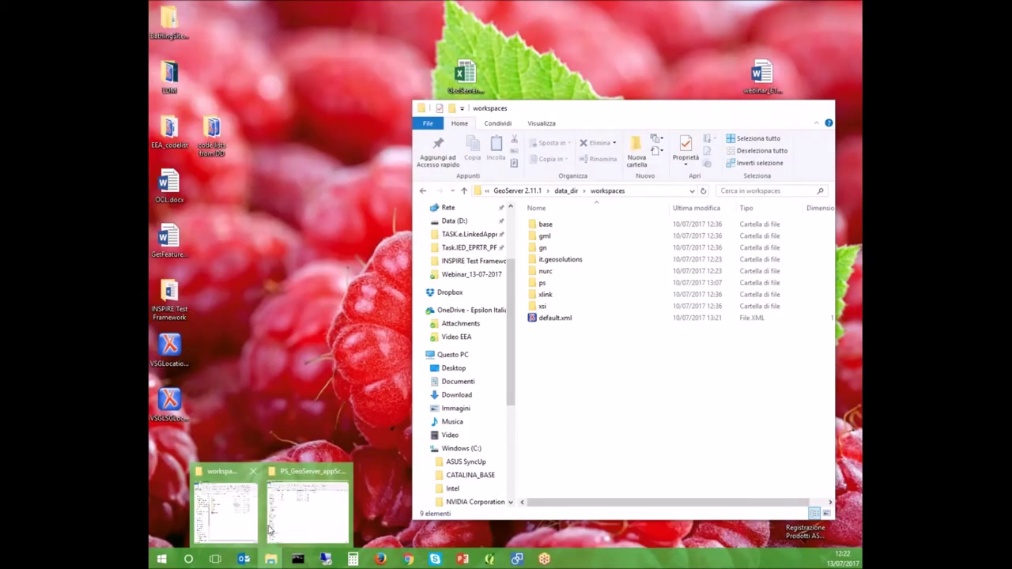
click(289, 524)
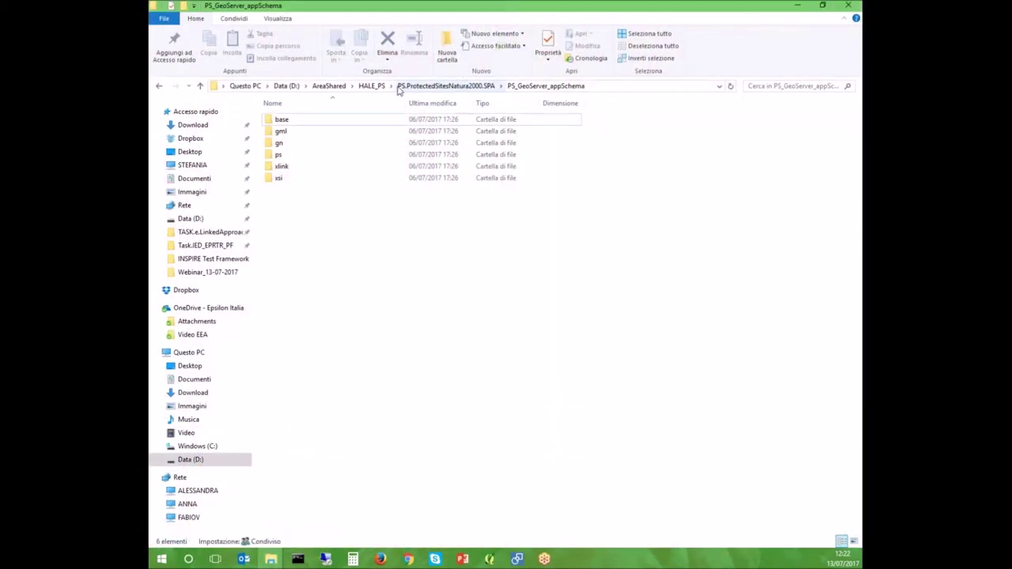
click(371, 86)
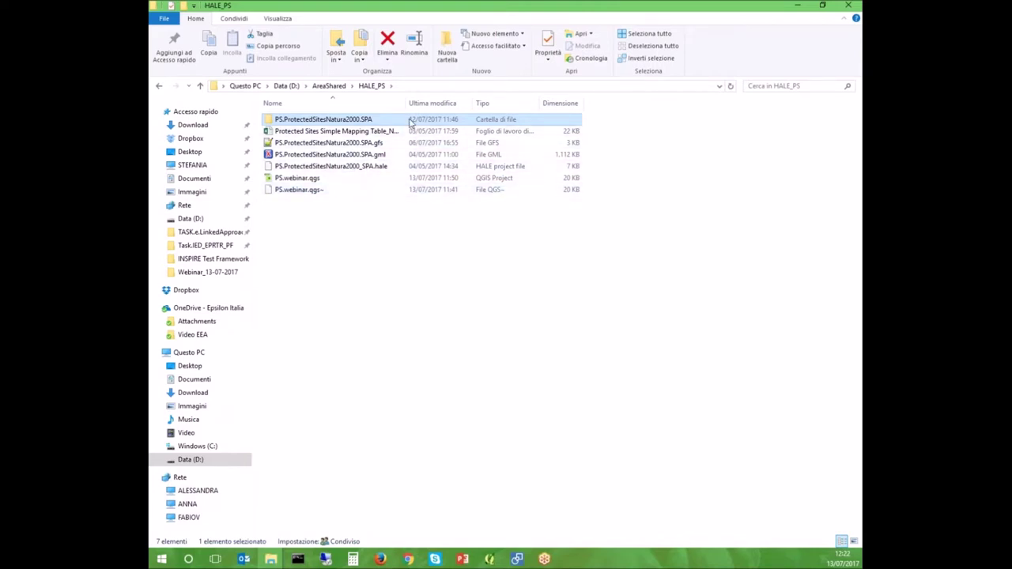
drag(406, 104, 448, 107)
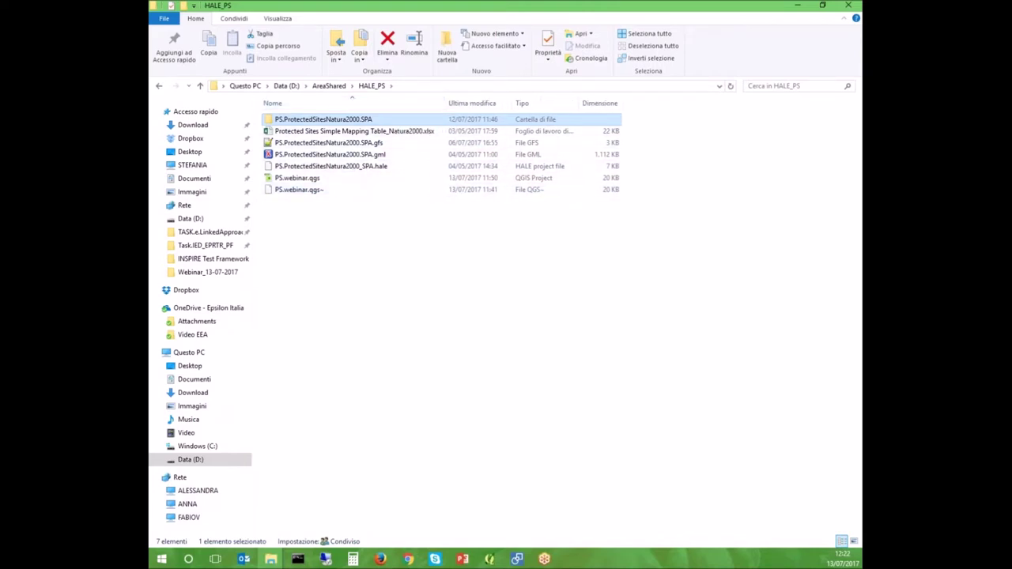
double_click(350, 119)
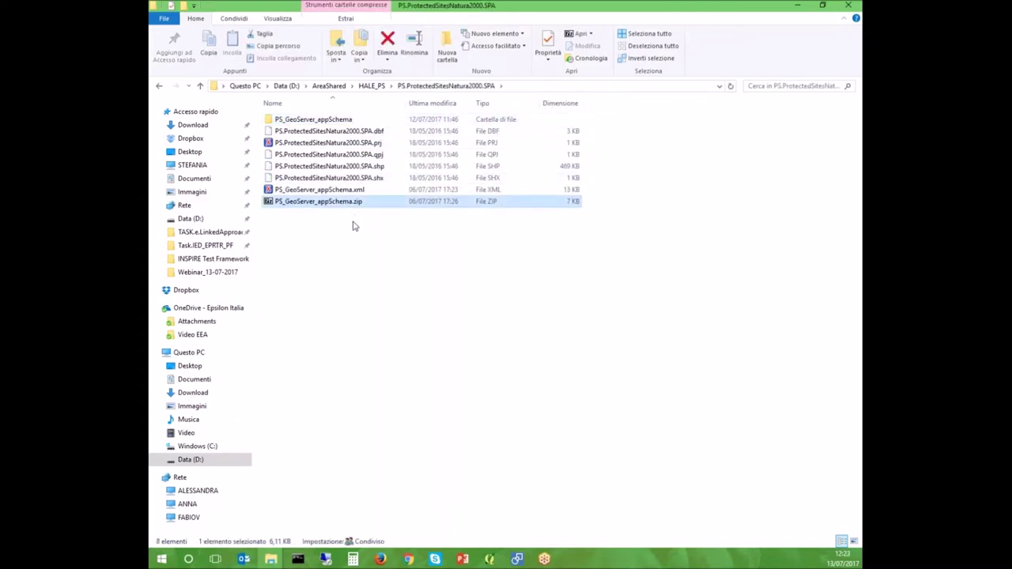
double_click(309, 119)
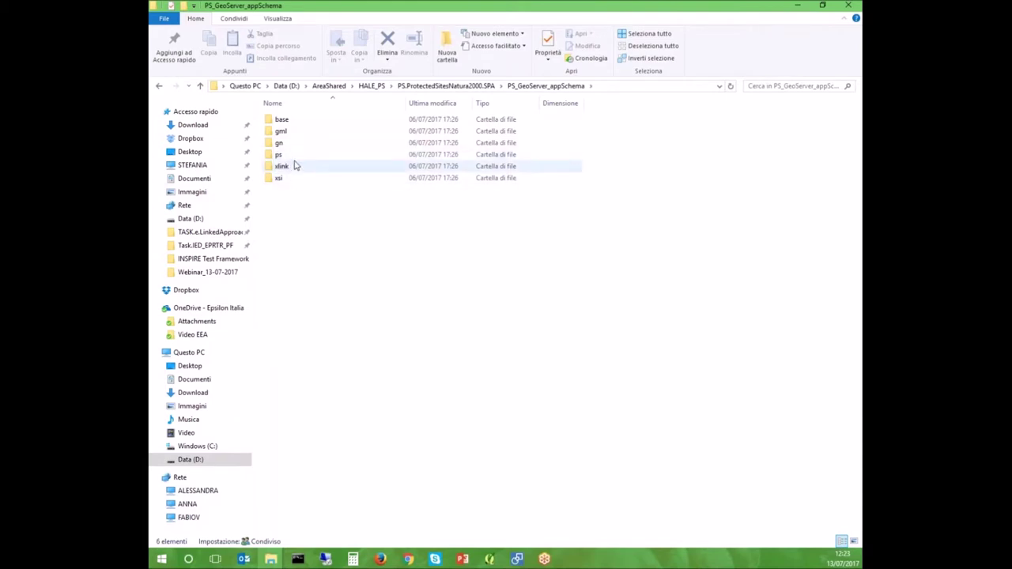
click(281, 156)
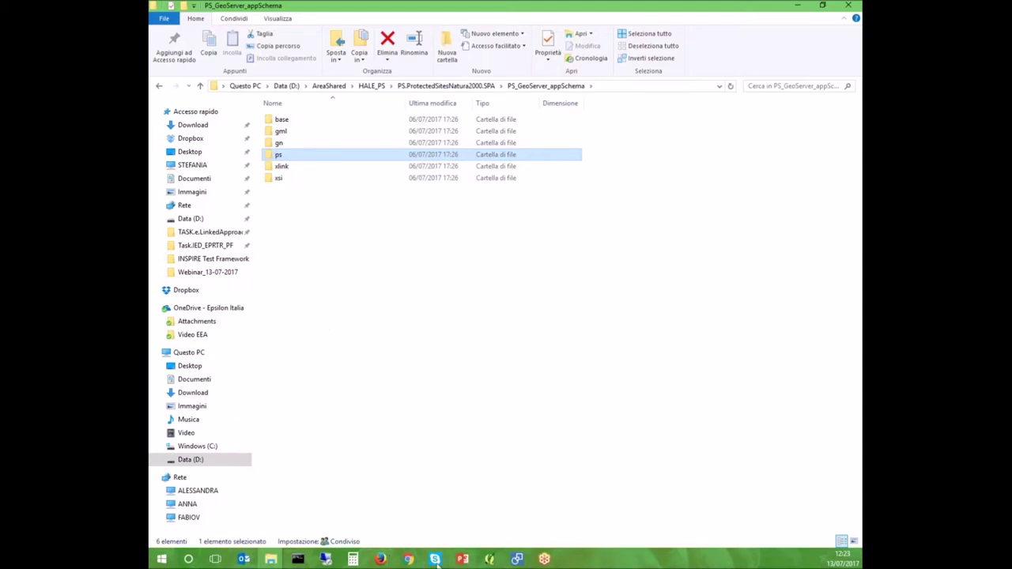
- Switch to GeoServer in Firefox and highlight the data_dir part of the data directory path on the Server Status page
click(382, 560)
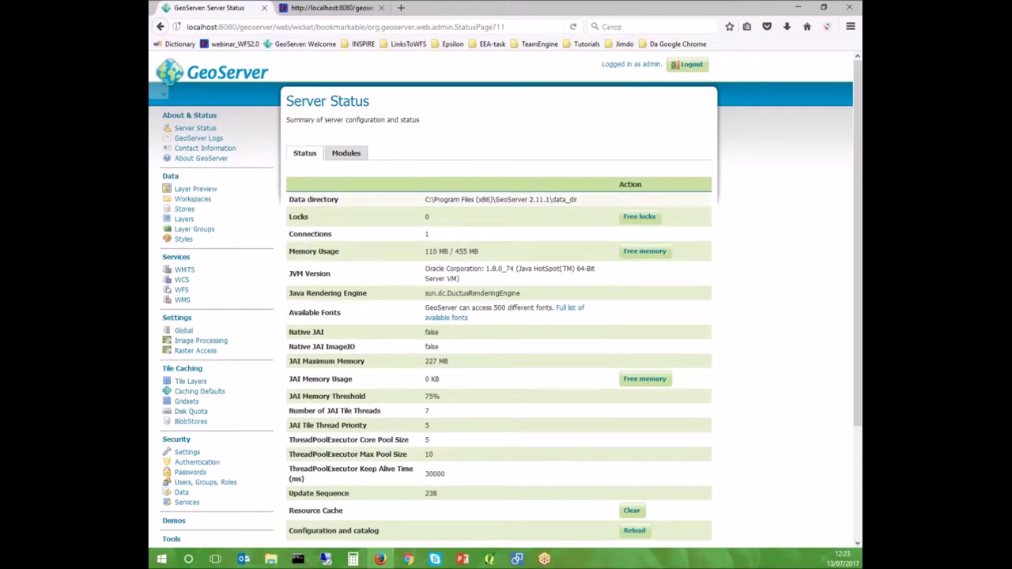
drag(425, 199, 585, 203)
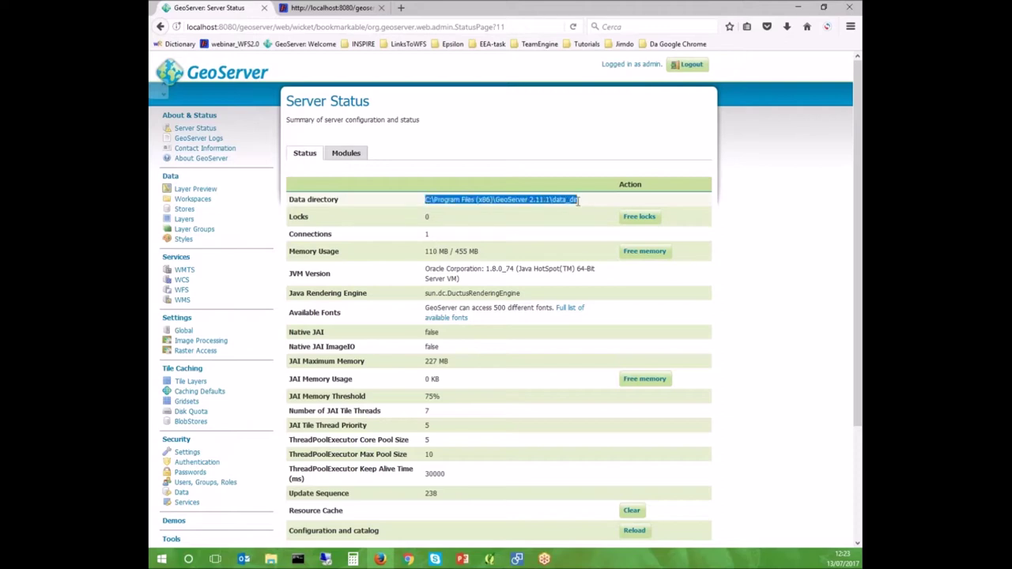
drag(577, 203, 554, 203)
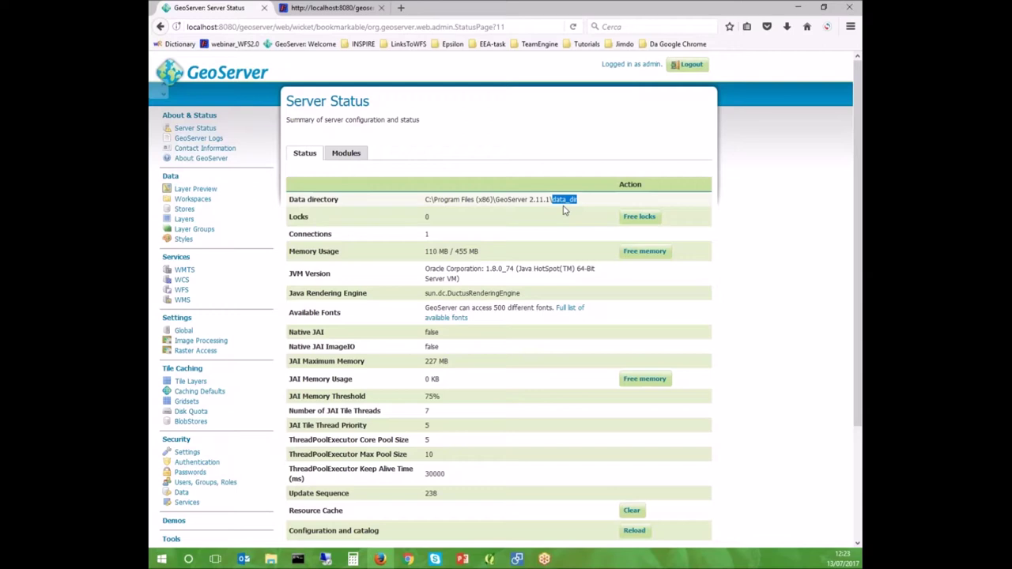
- Open the workspaces folder inside GeoServer's data_dir in File Explorer to compare it with the PS_GeoServer_appSchema folders, and return to GeoServer in Firefox
click(273, 559)
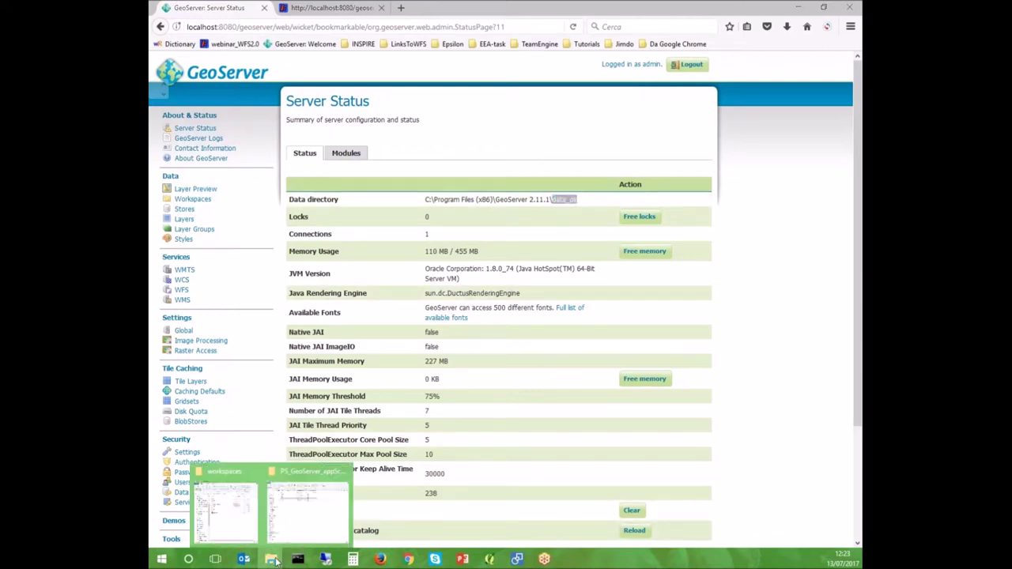
click(246, 522)
click(566, 190)
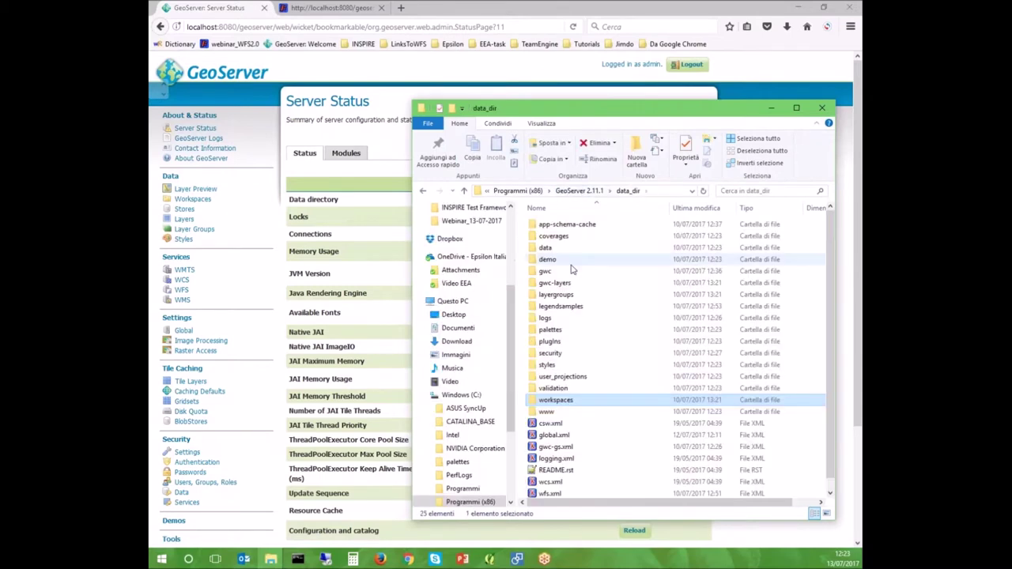
scroll(601, 317, down, 1)
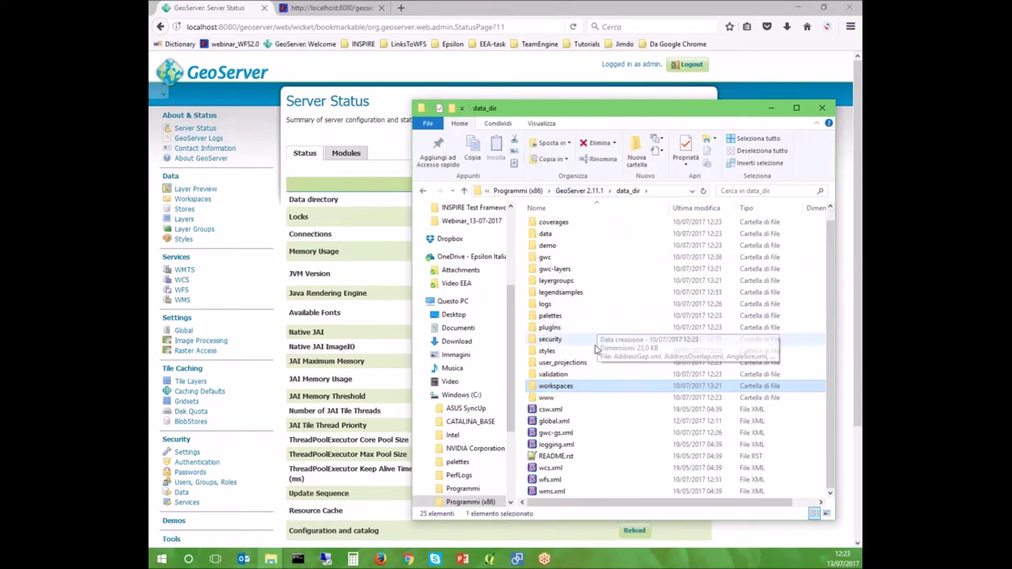
scroll(598, 348, up, 1)
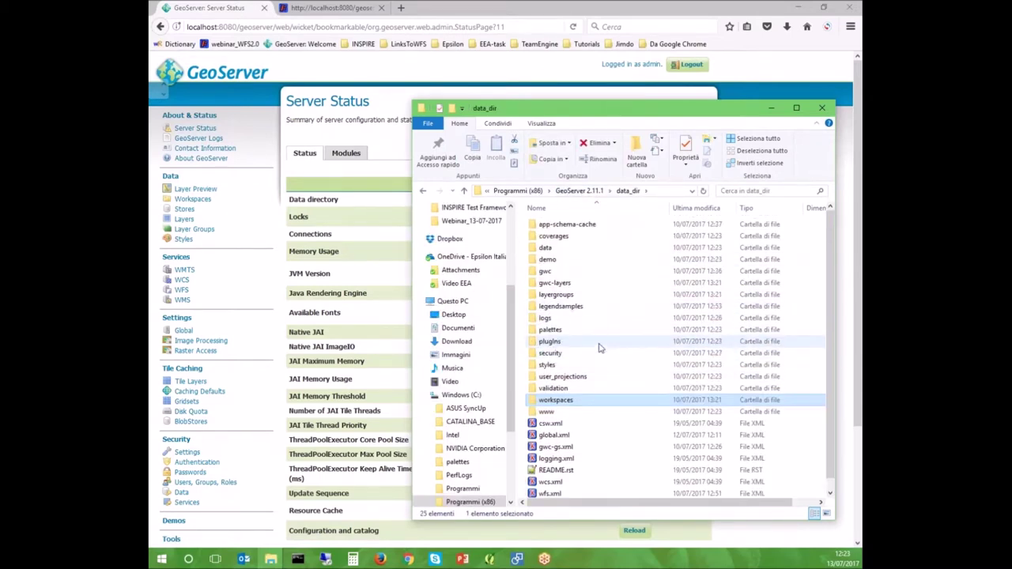
double_click(568, 402)
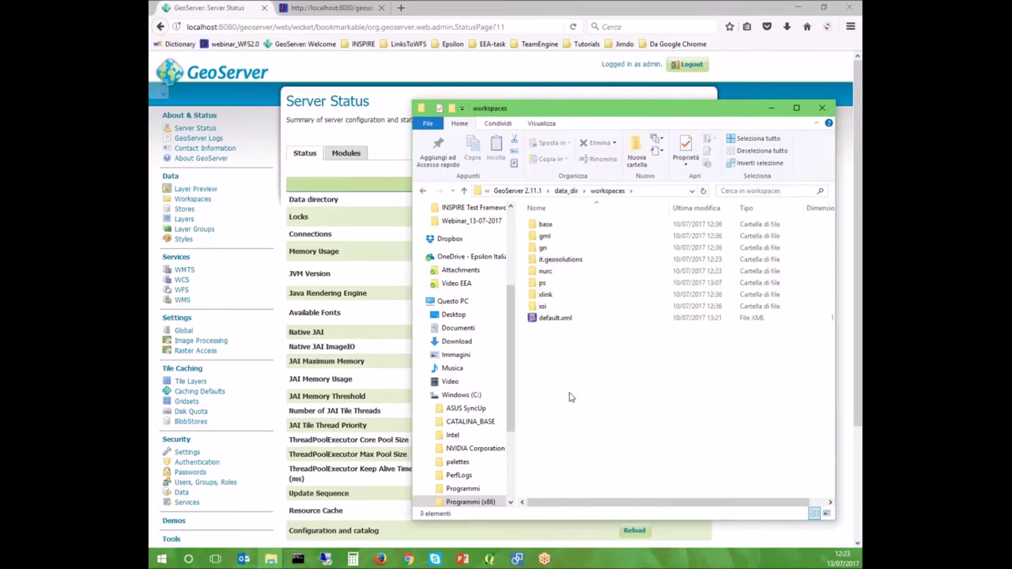
click(800, 8)
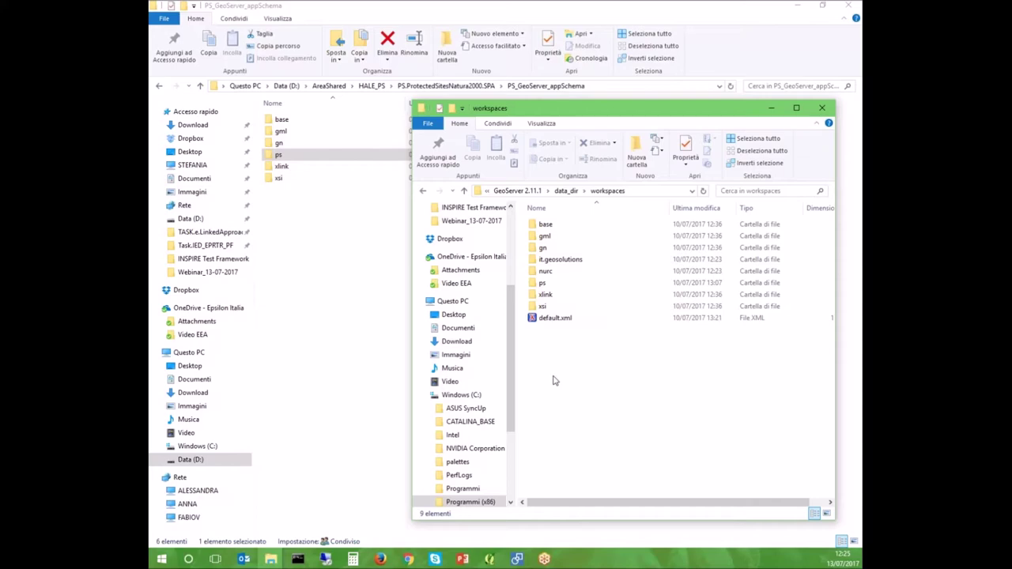
click(390, 561)
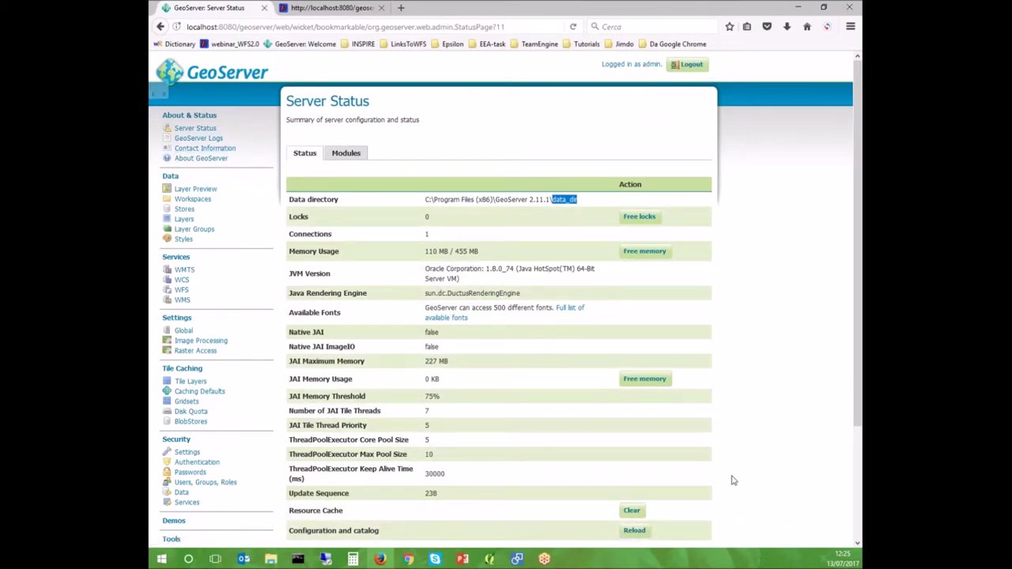
- Review GeoServer's workspaces and stores, and highlight the Application Schema DataAccess type of the ProtectedSites store
click(204, 199)
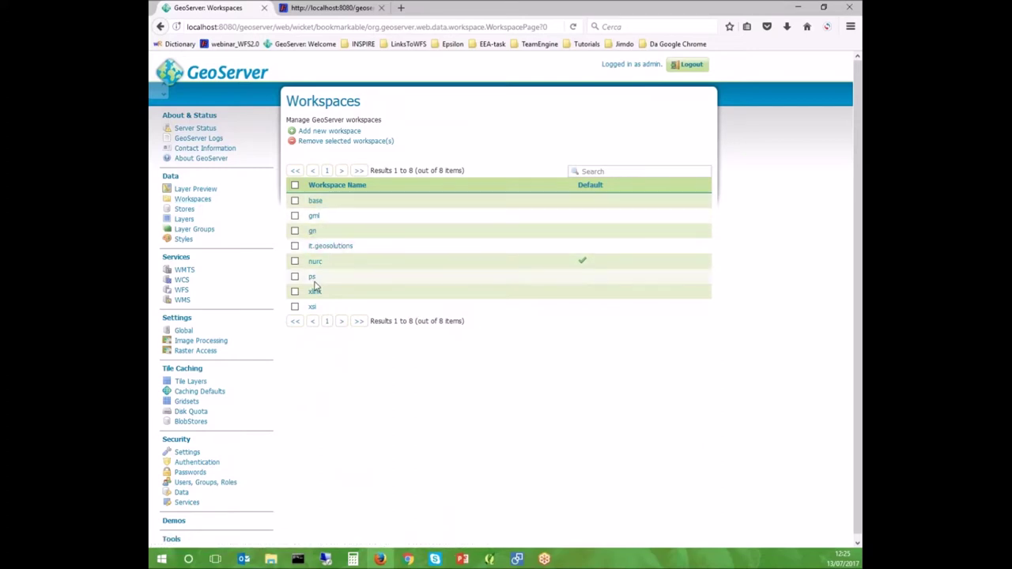
click(188, 212)
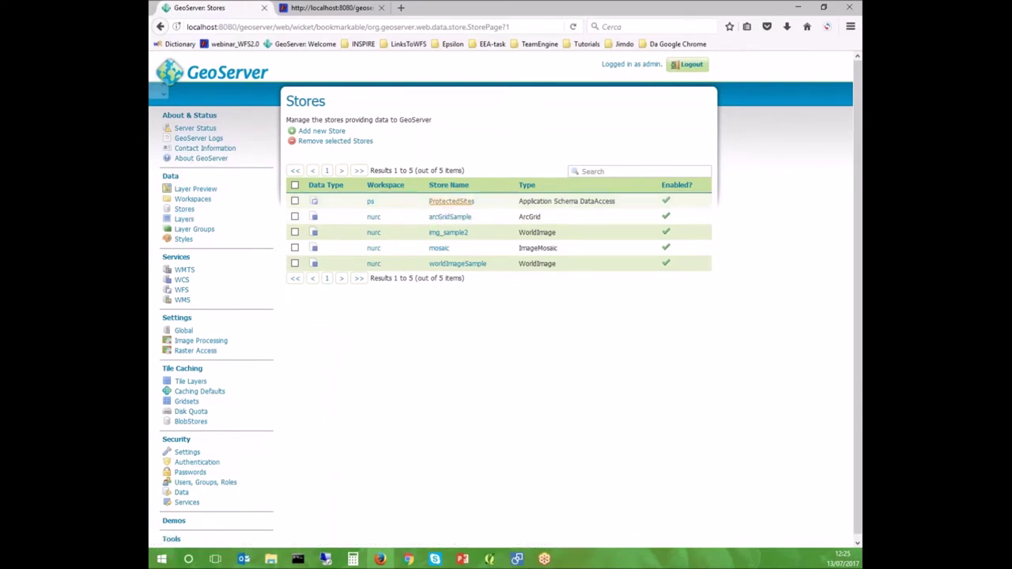
drag(520, 202, 615, 202)
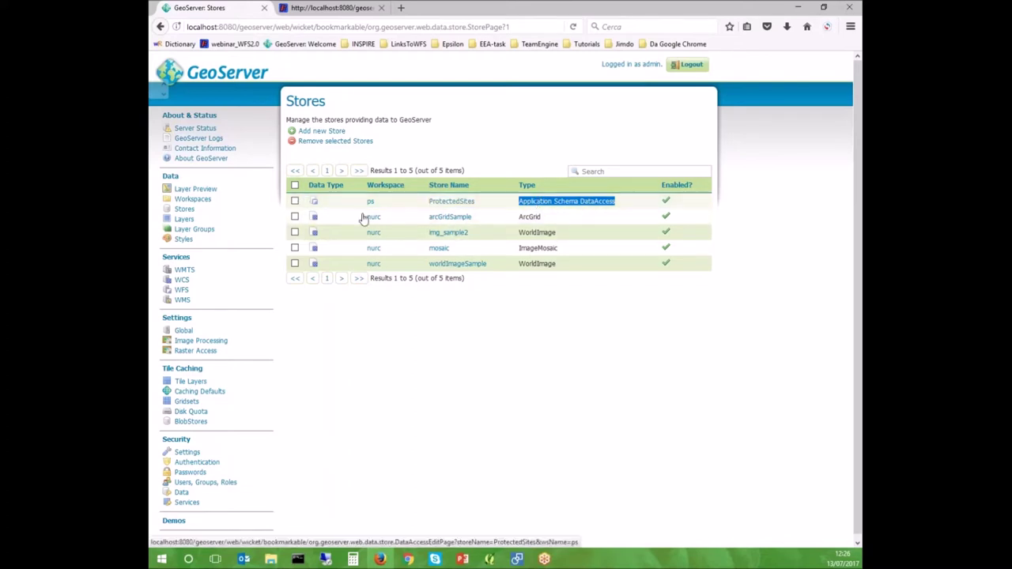
- Open the ps:ProtectedSite layer, examine its coordinate reference systems, bounding boxes and feature type details, and leave without saving
click(188, 222)
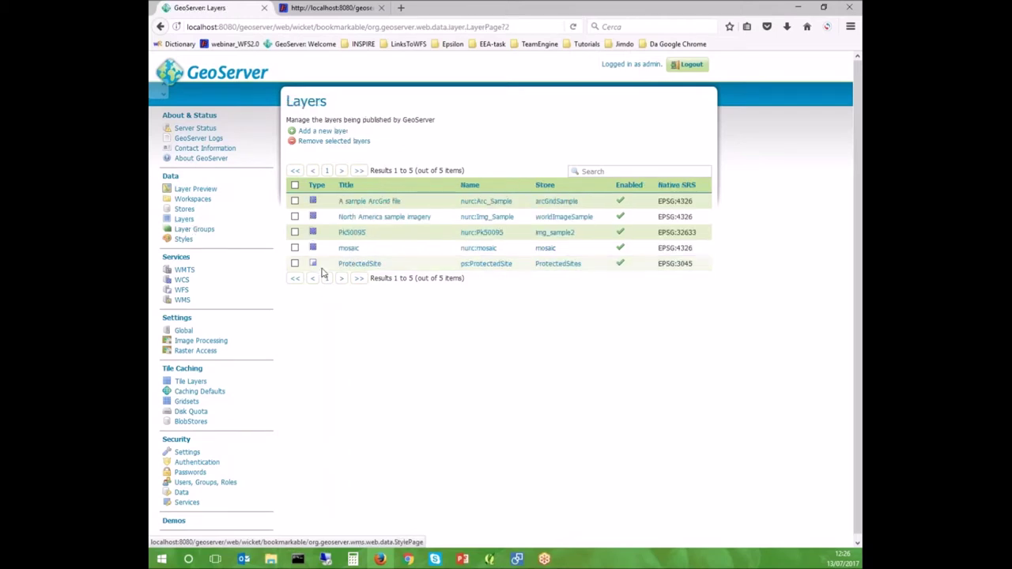
click(491, 268)
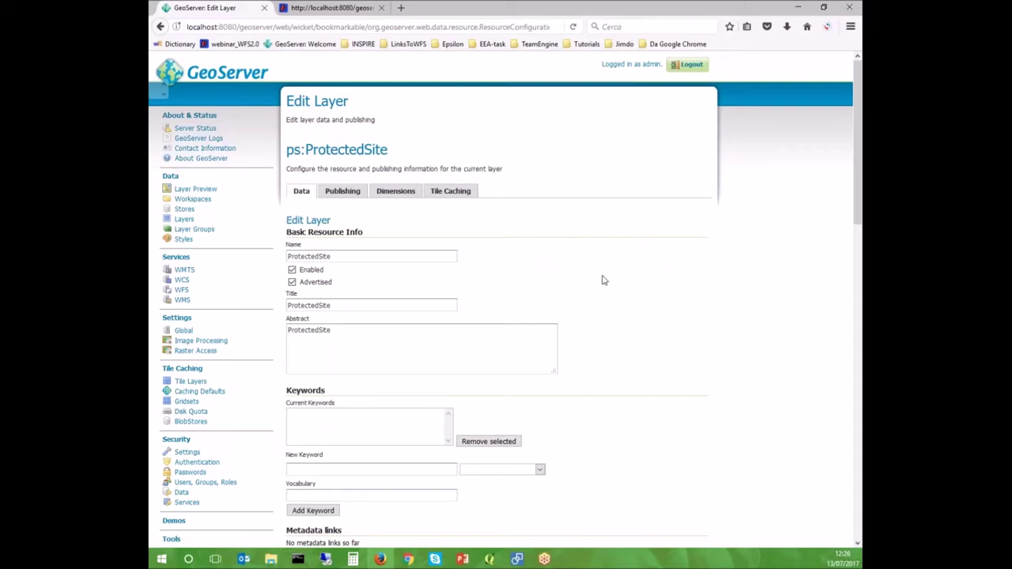
scroll(594, 278, down, 3)
scroll(602, 280, up, 2)
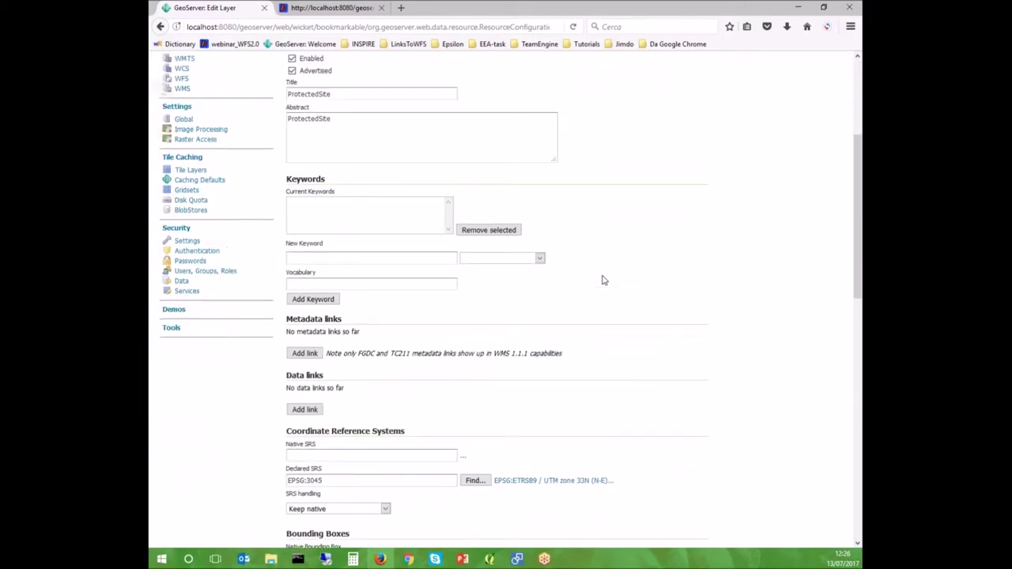
scroll(602, 280, down, 2)
scroll(604, 281, down, 1)
scroll(613, 287, down, 2)
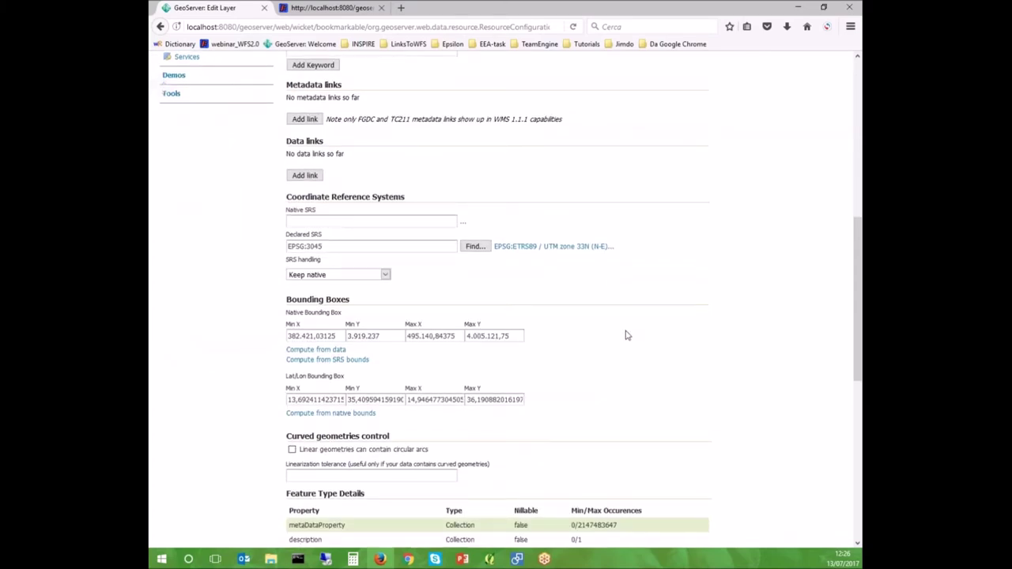
scroll(625, 334, down, 2)
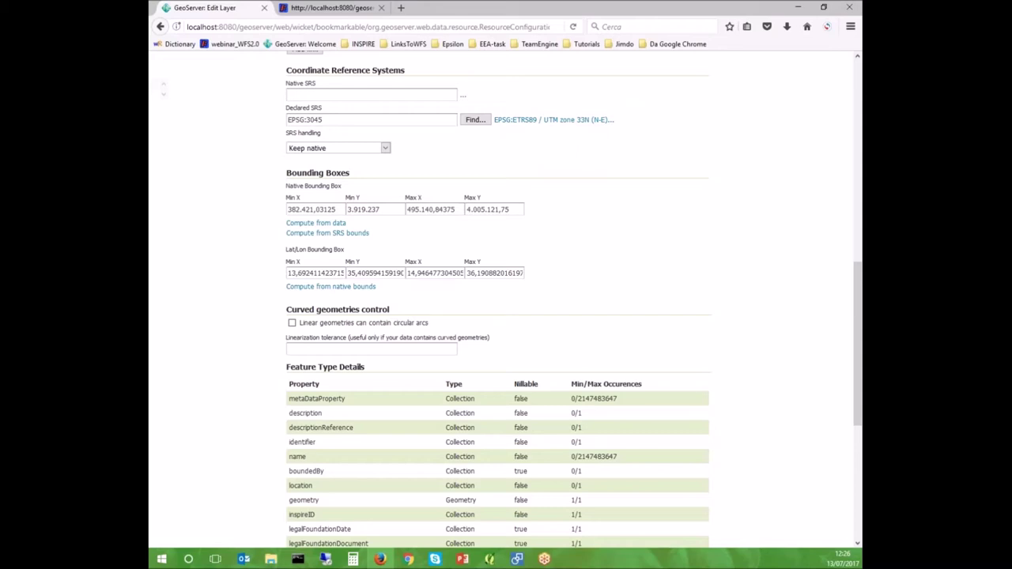
scroll(391, 317, down, 5)
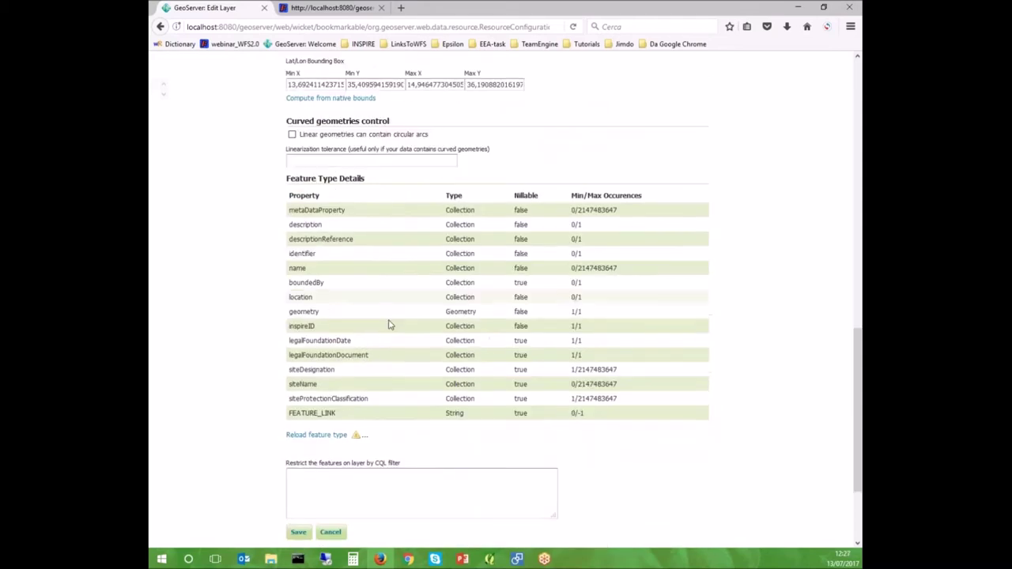
scroll(324, 470, down, 2)
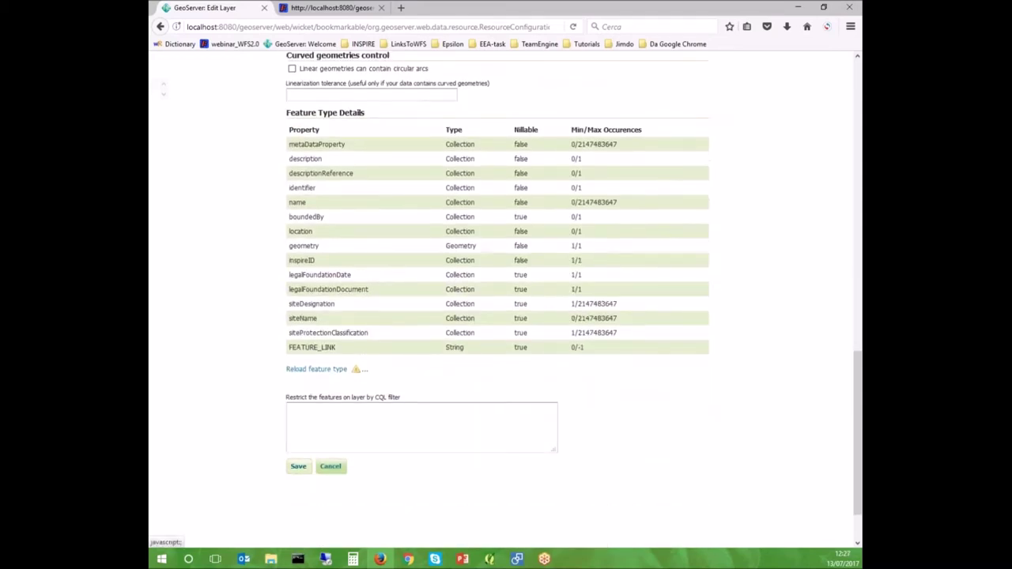
click(329, 468)
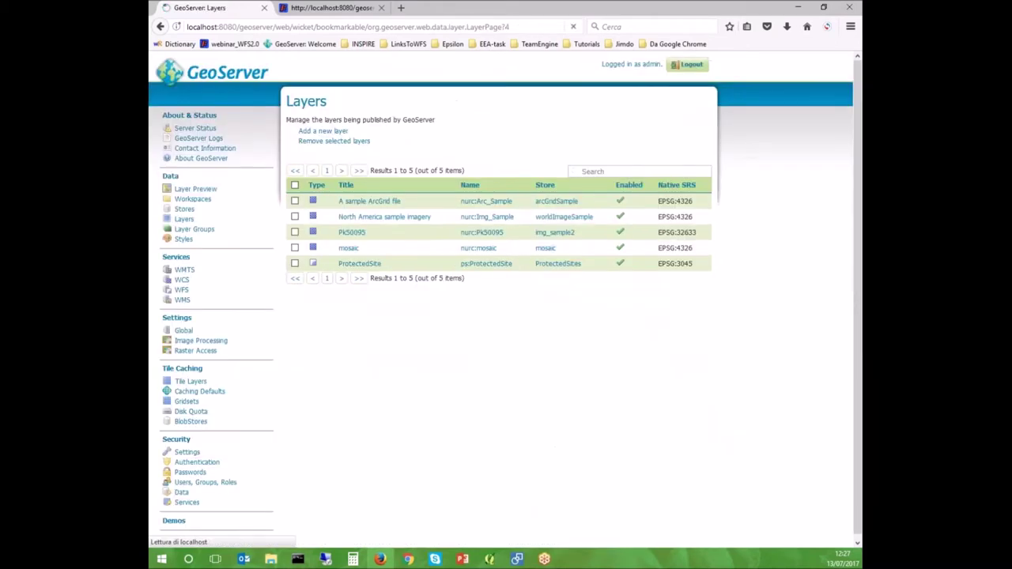
- Preview the ProtectedSite layer as an OpenLayers map and return to the list of layer previews
click(212, 192)
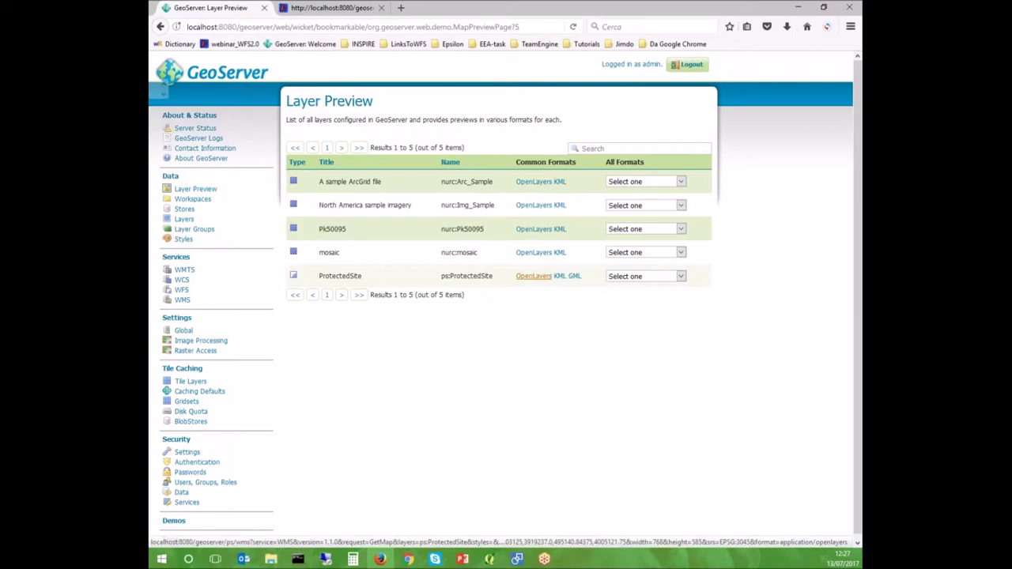
click(533, 275)
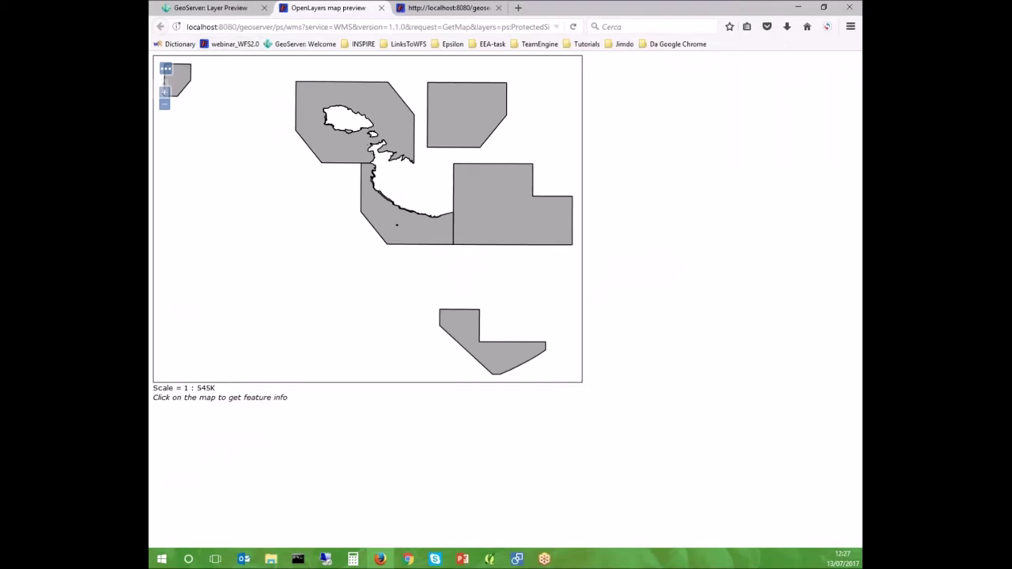
click(232, 9)
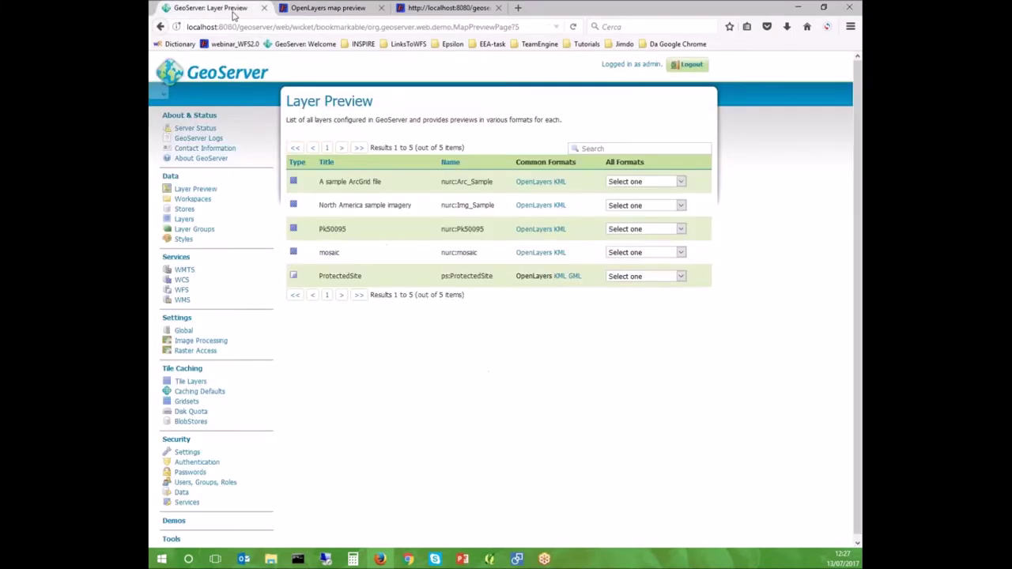
- Review the WMS and WFS output formats offered for ProtectedSite, including GML3.2, and bring up the WFS 2.0.0 GetFeature response
click(679, 276)
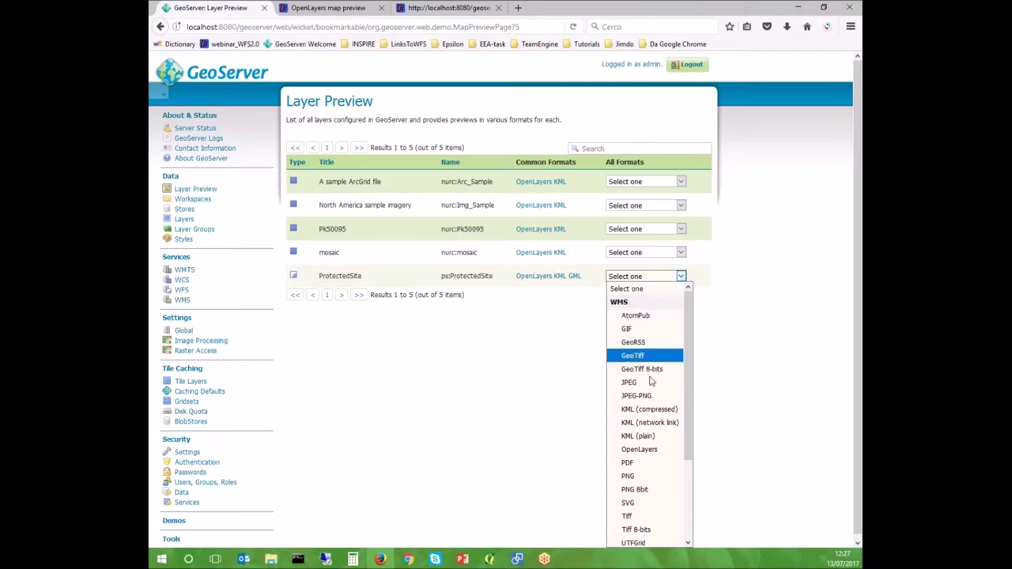
scroll(678, 398, down, 3)
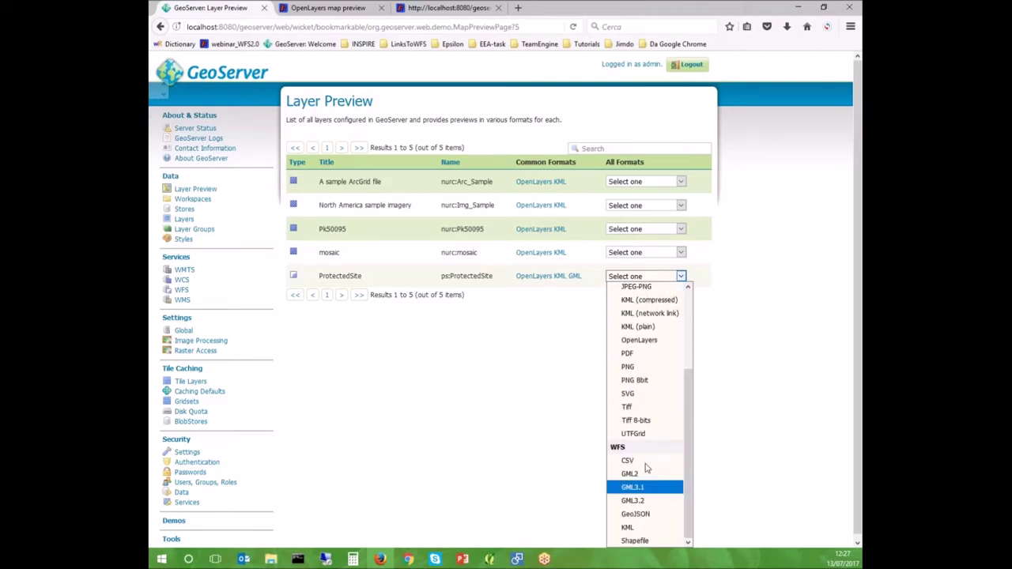
click(637, 506)
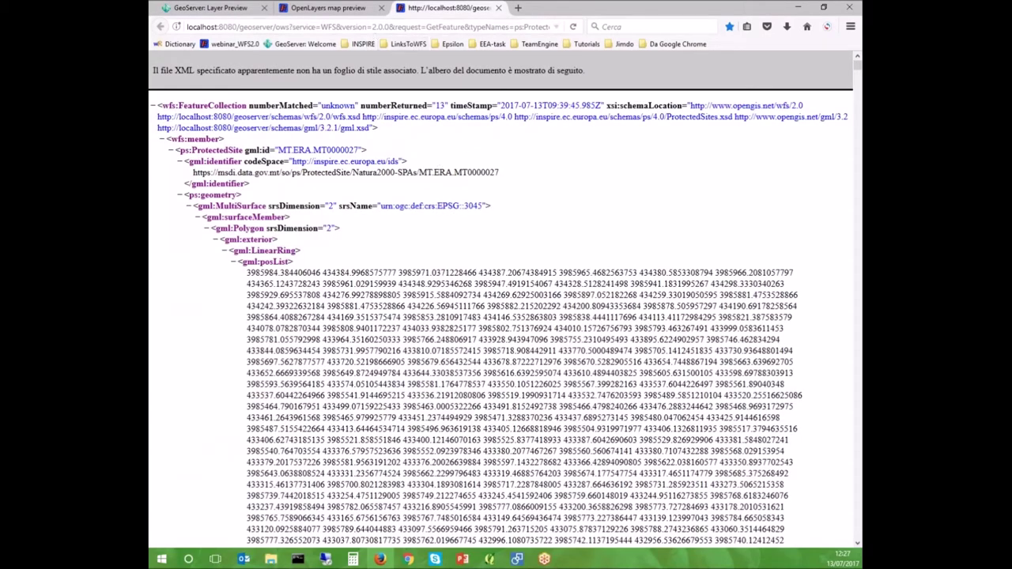
- Highlight the service address, version and GetFeature parts of the request URL, plus the schemaLocation with the INSPIRE ProtectedSites.xsd address in the response
drag(294, 28, 180, 27)
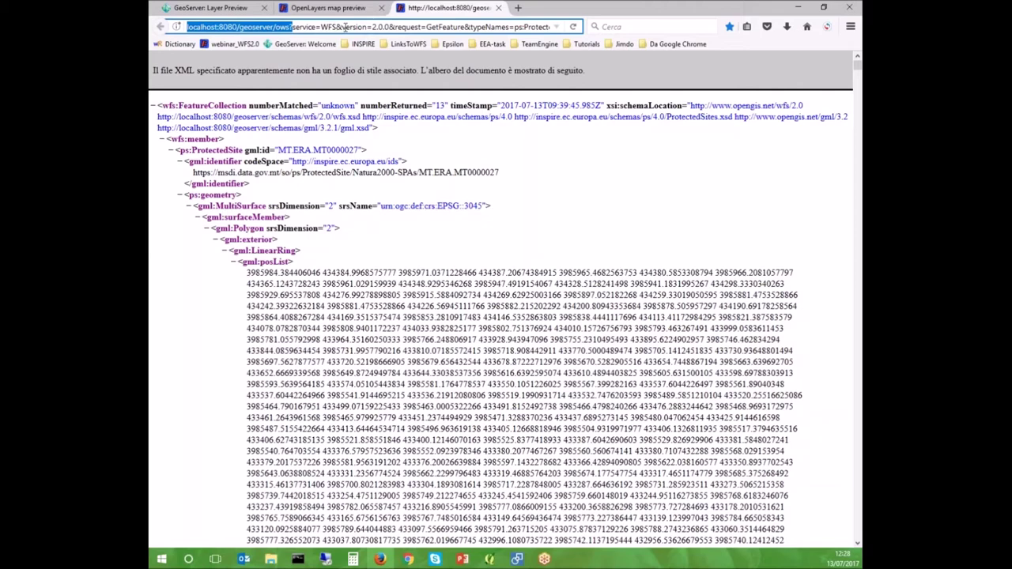
drag(342, 27, 465, 28)
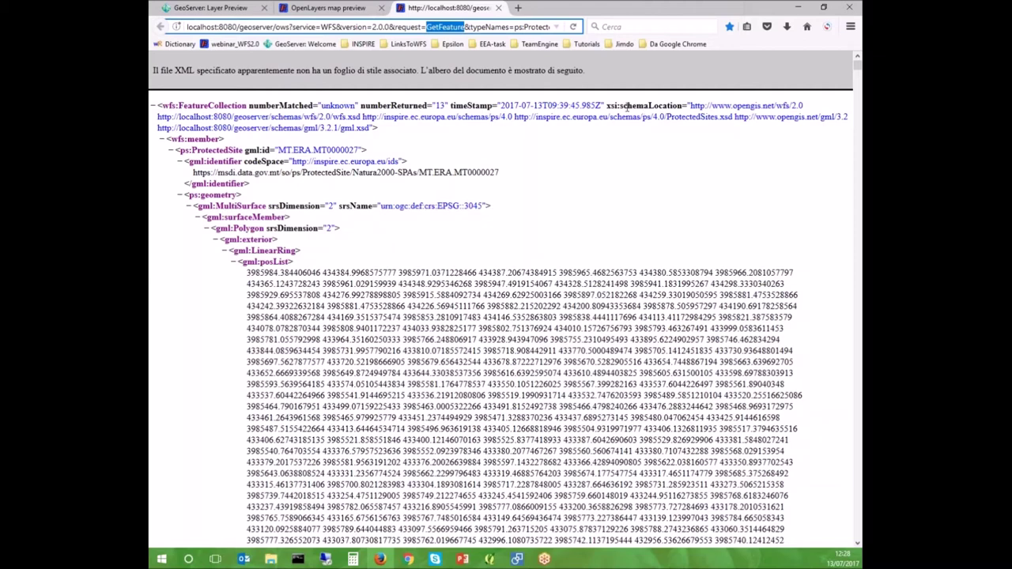
drag(621, 106, 682, 106)
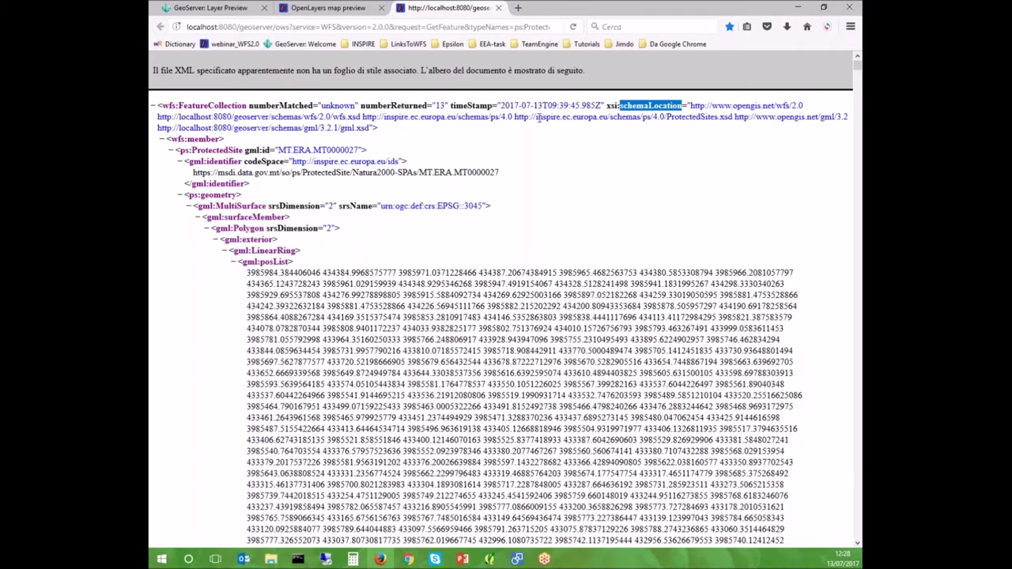
drag(515, 117, 735, 118)
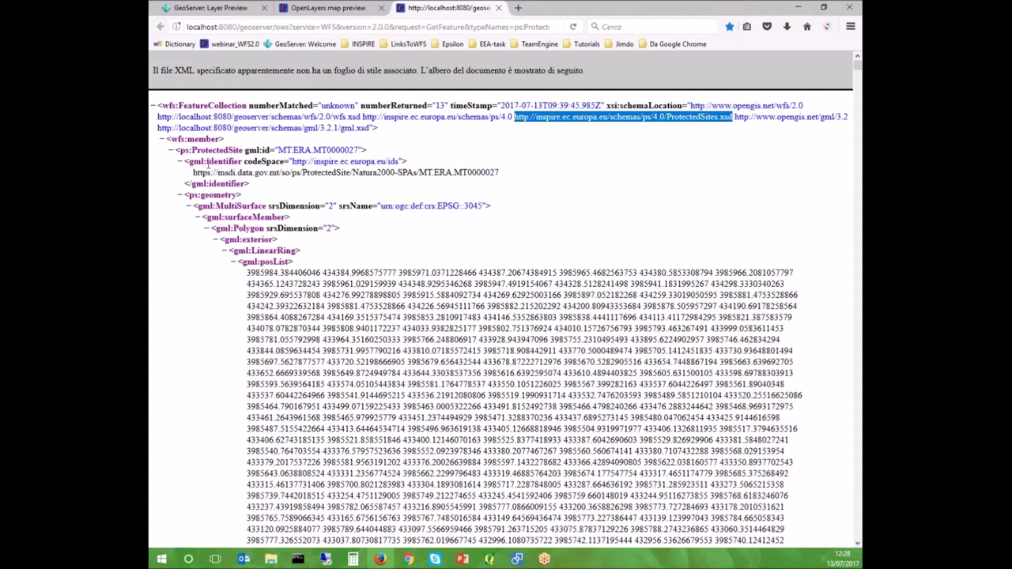
- Collapse the first site's gml:MultiSurface geometry, highlight its inspireID localId, and compare the response with the OpenLayers map preview
click(189, 206)
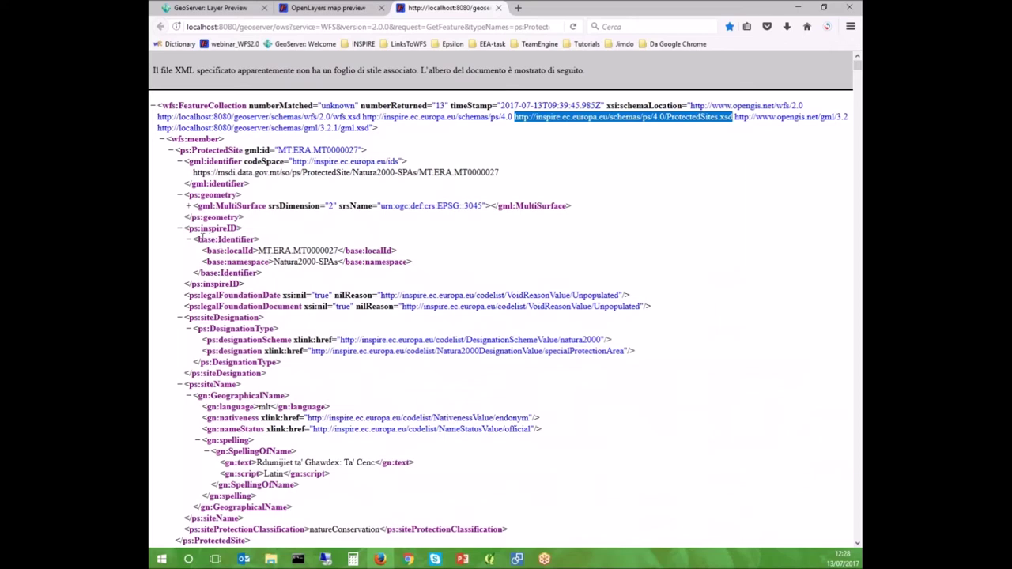
drag(222, 239, 254, 251)
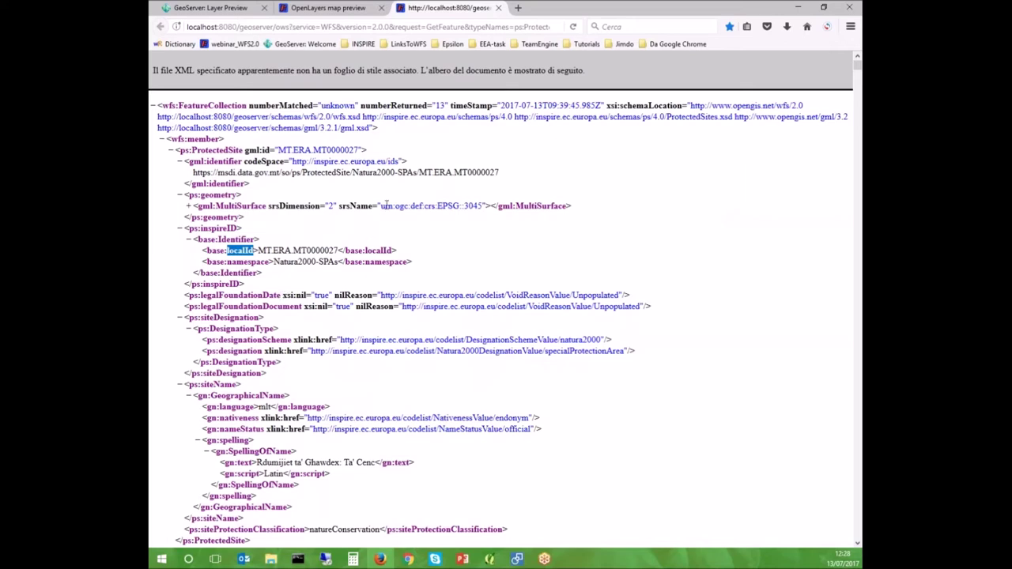
click(325, 7)
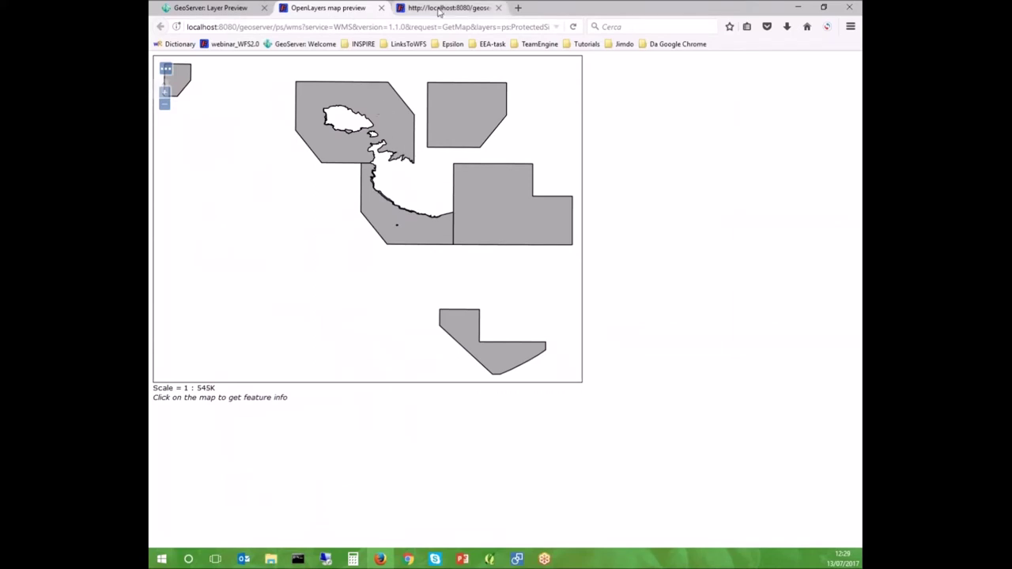
click(440, 9)
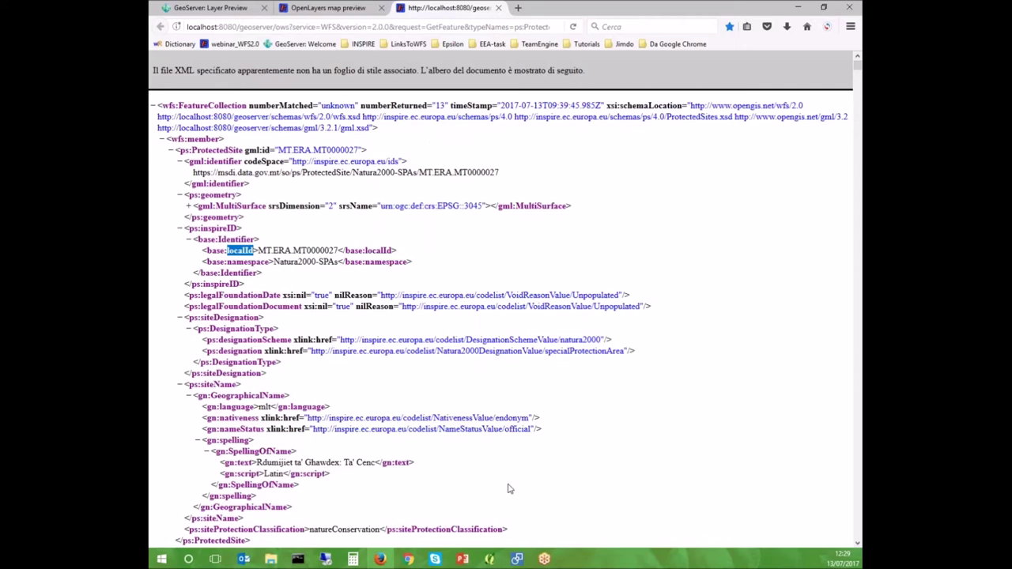
click(490, 559)
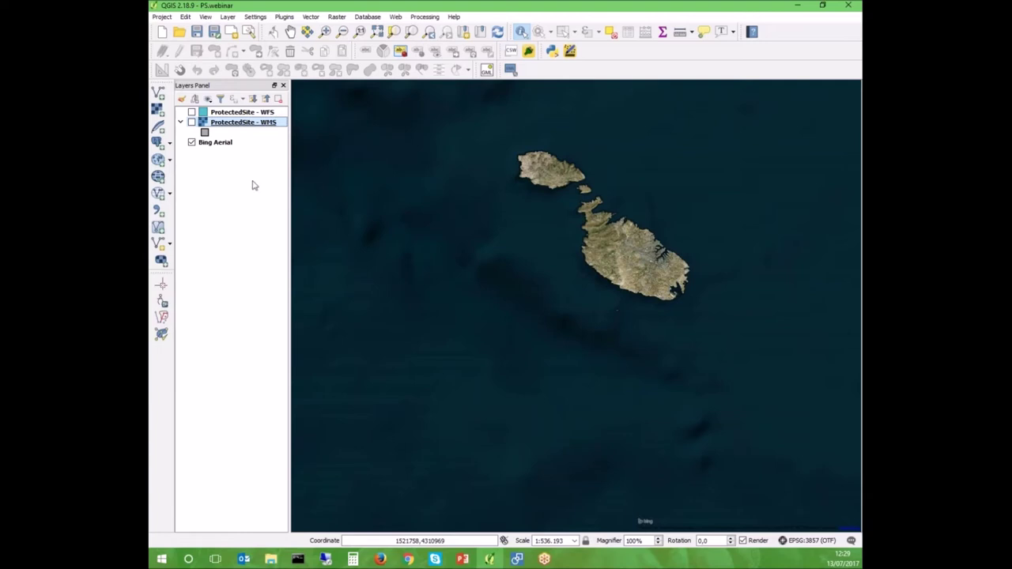
click(528, 53)
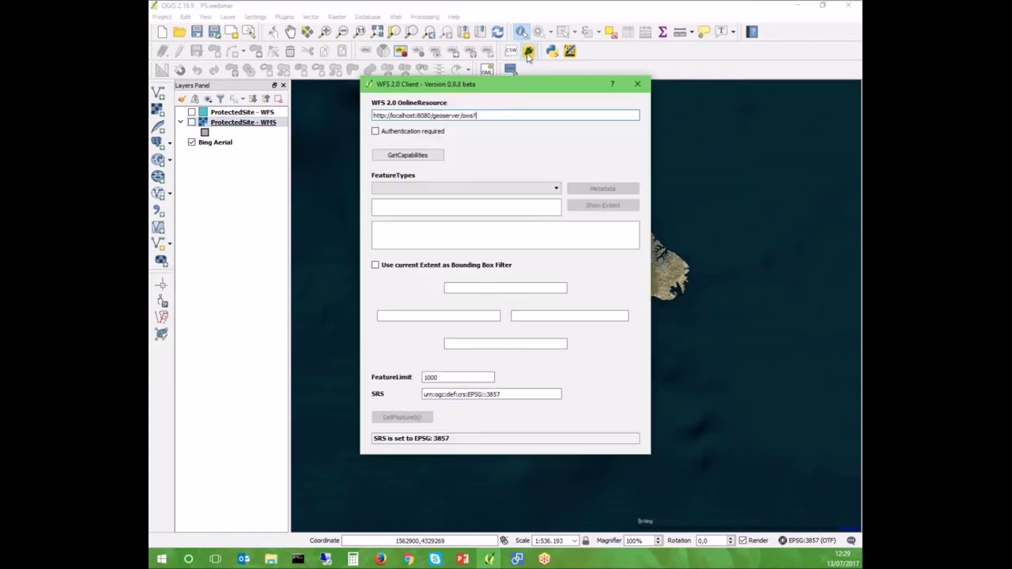
drag(483, 116, 366, 117)
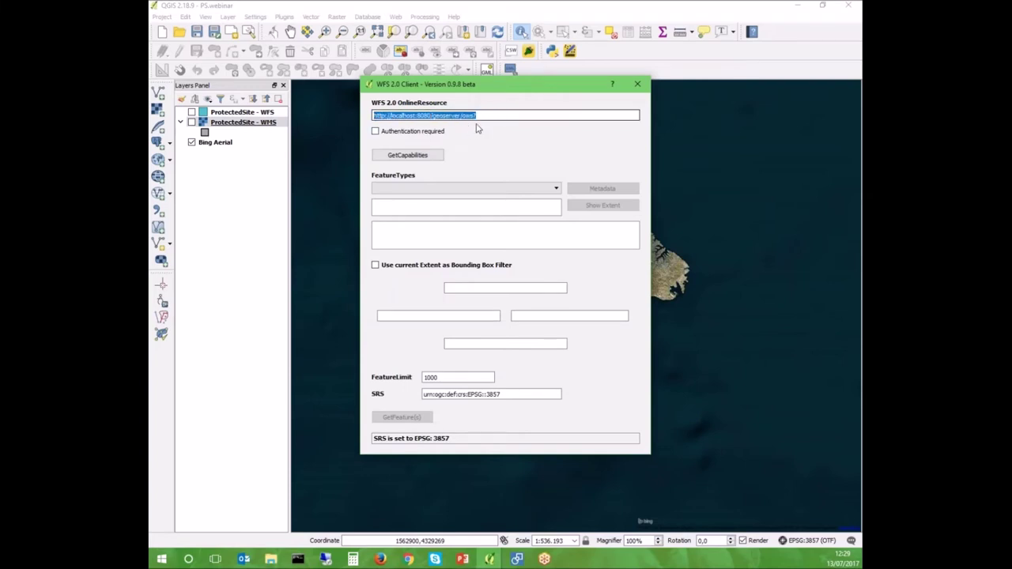
click(479, 116)
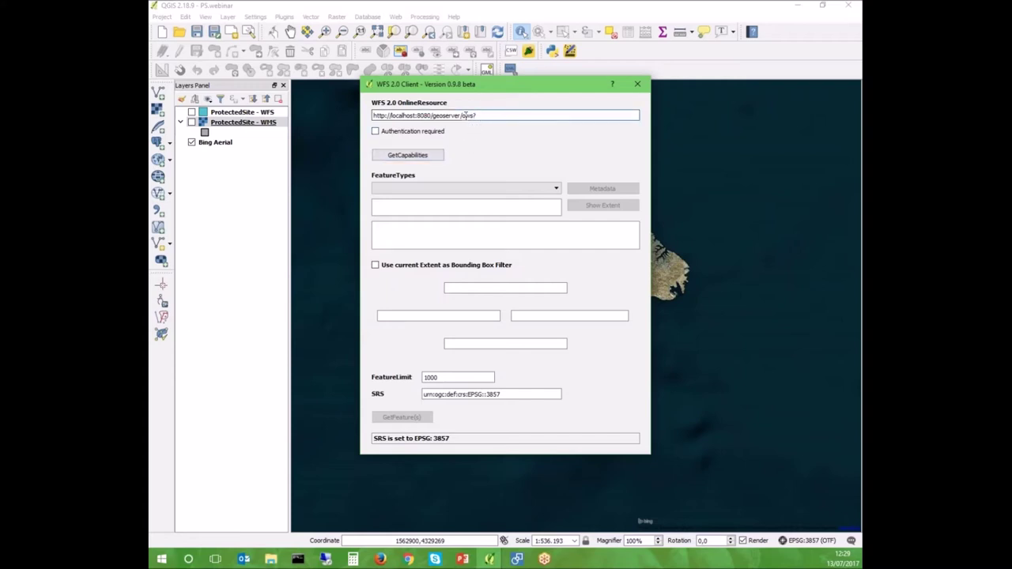
triple_click(467, 116)
click(440, 158)
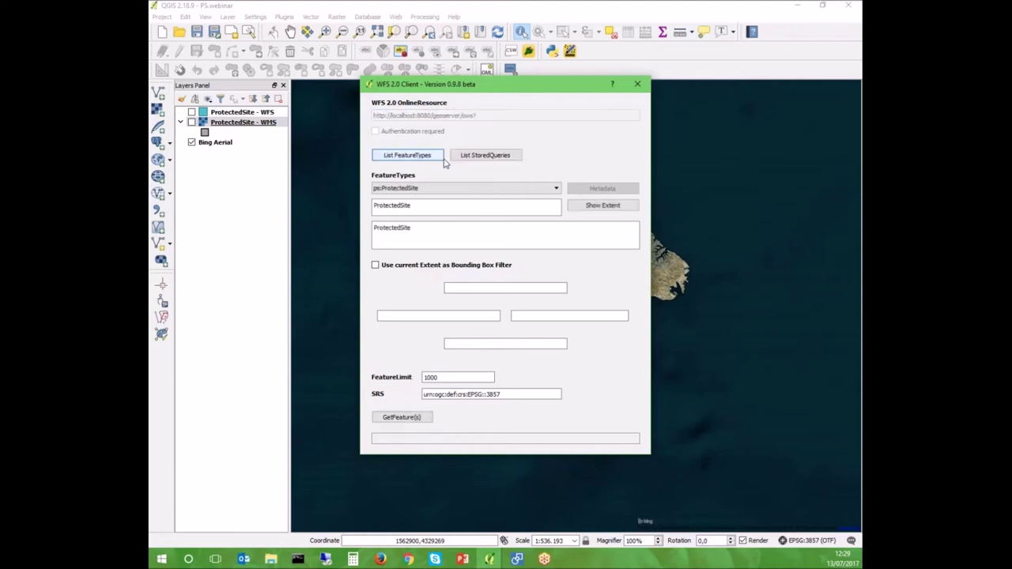
click(451, 189)
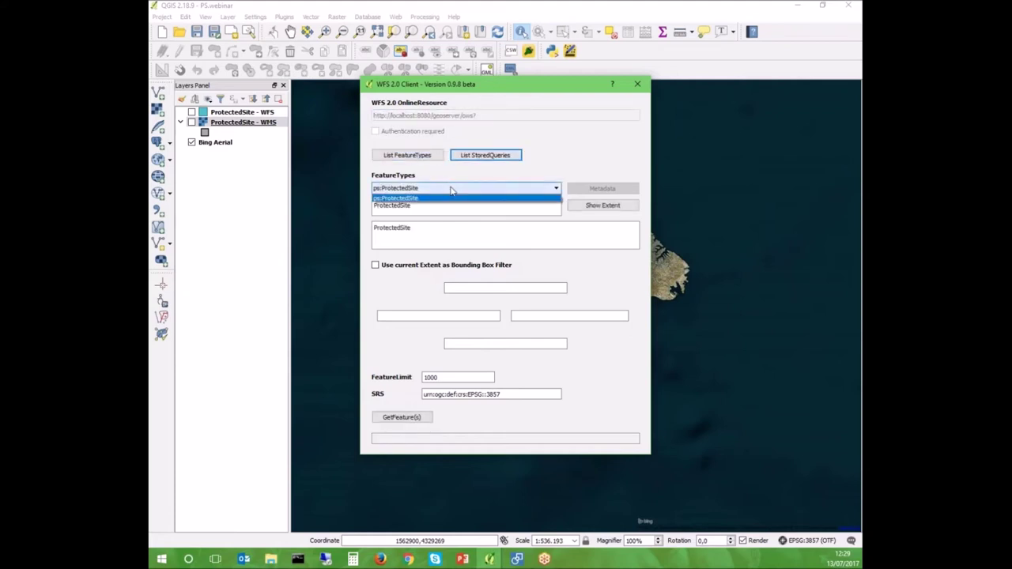
click(451, 190)
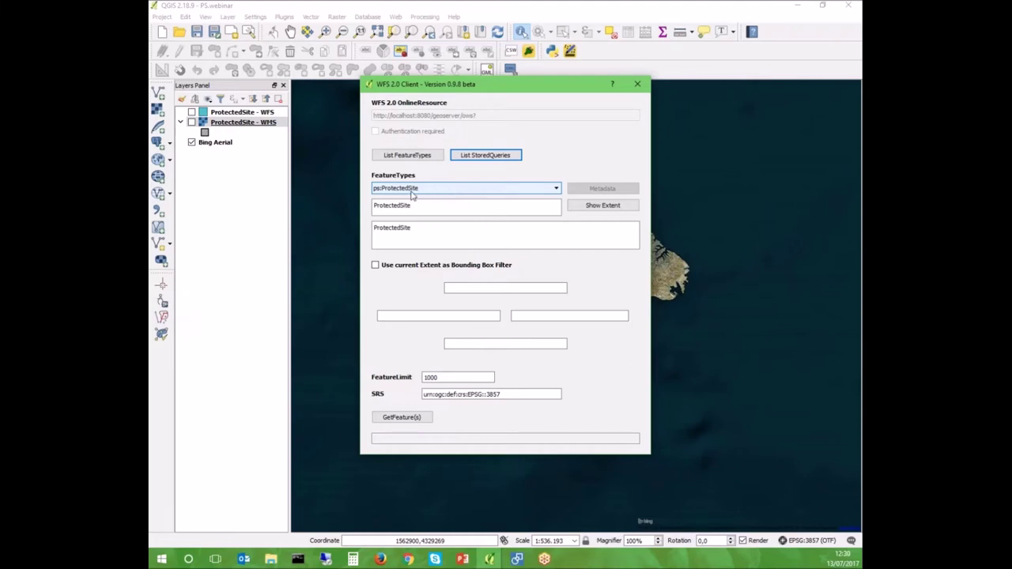
click(436, 315)
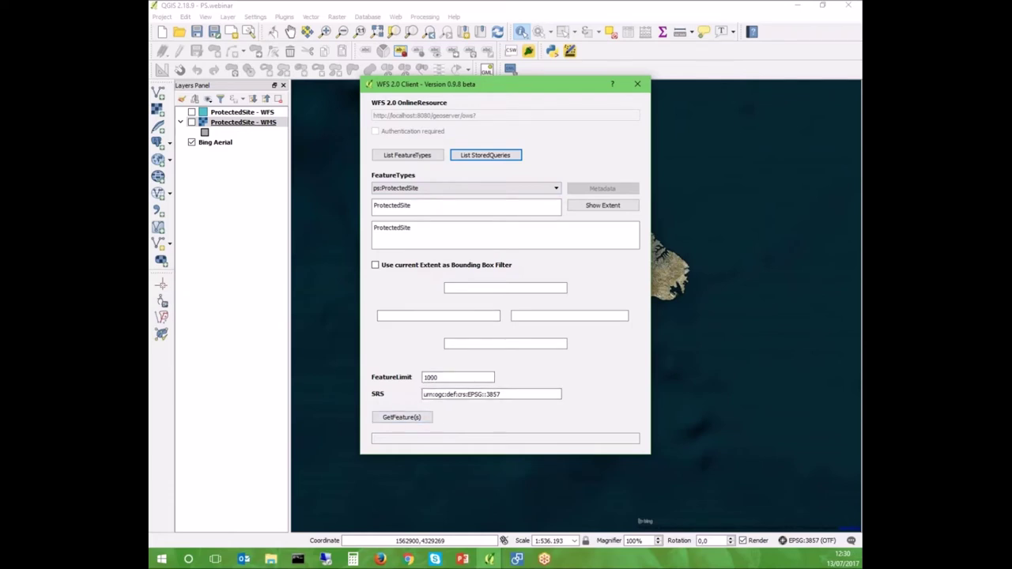
- Close the WFS 2.0 Client without getting features and show the ProtectedSite - WFS layer over the Bing Aerial map
click(637, 83)
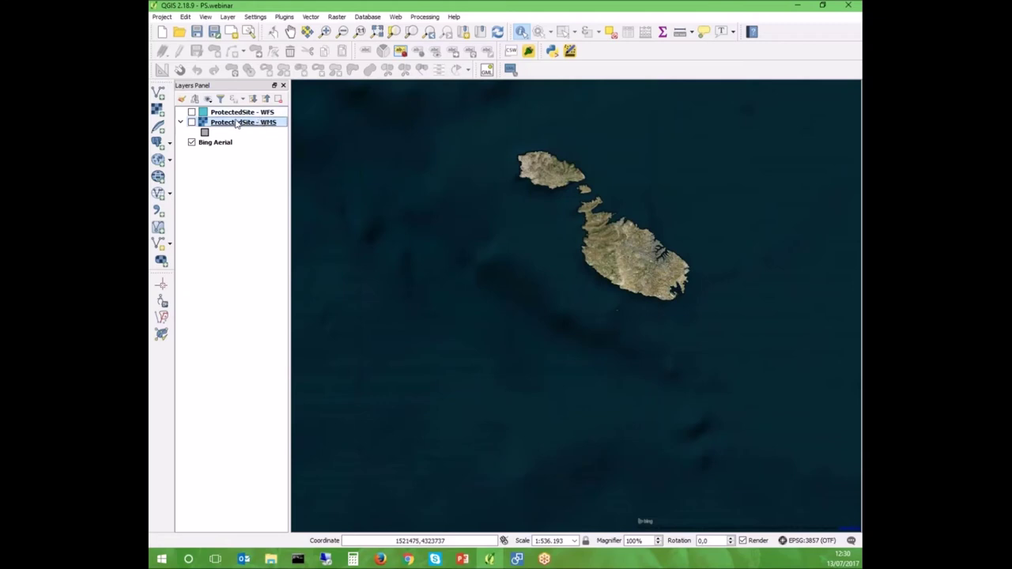
click(191, 112)
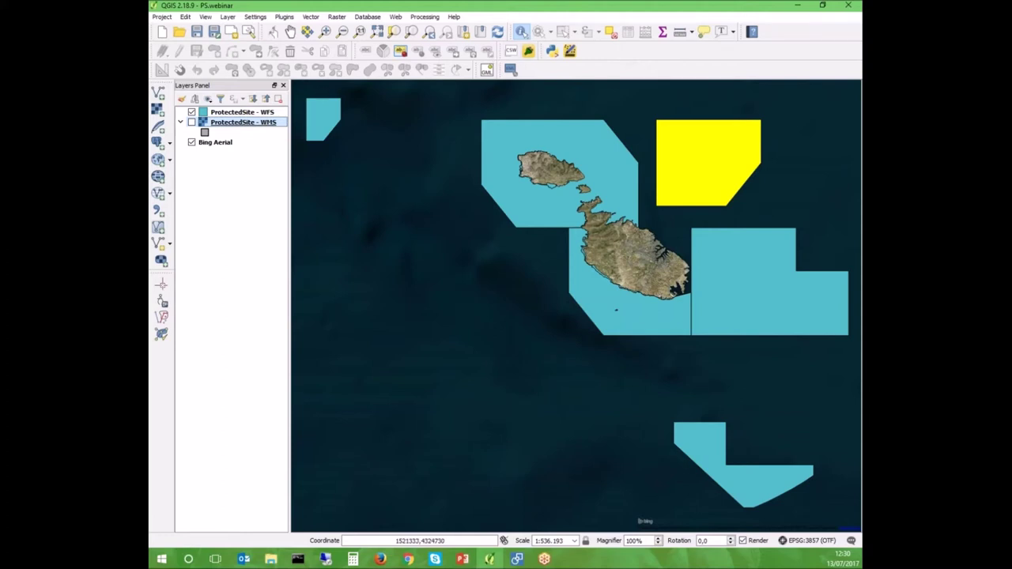
- Clear the selection on the ProtectedSite - WFS layer and identify the site polygon northeast of Malta, moving the attribute results into view
click(253, 112)
click(612, 34)
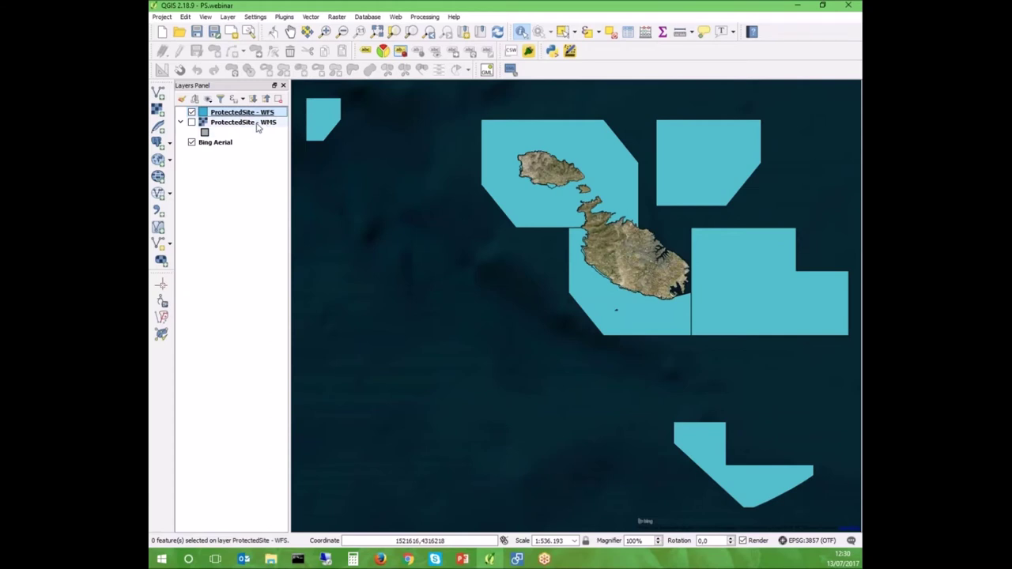
mouse_move(257, 129)
click(522, 35)
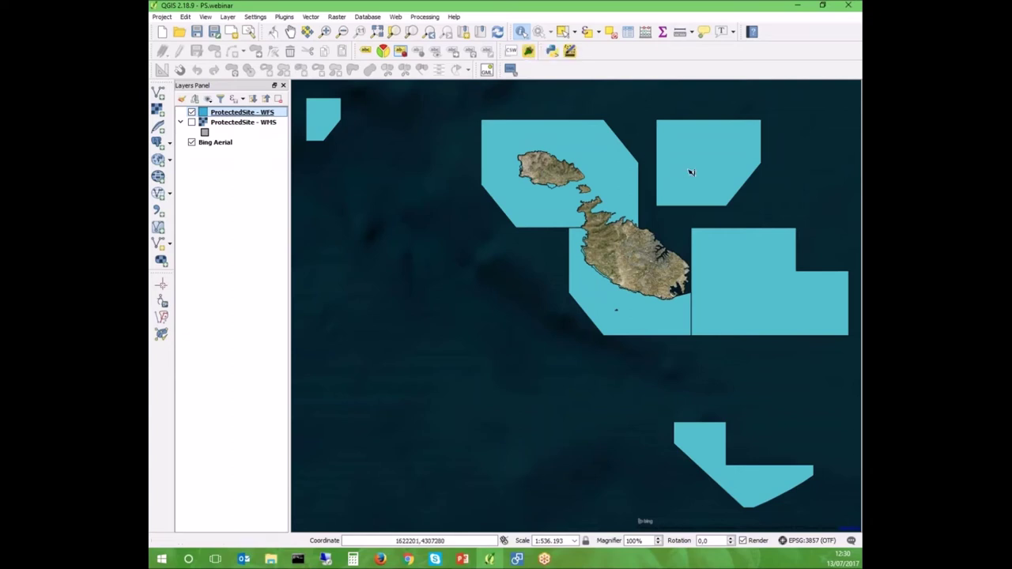
click(691, 172)
drag(633, 150, 555, 165)
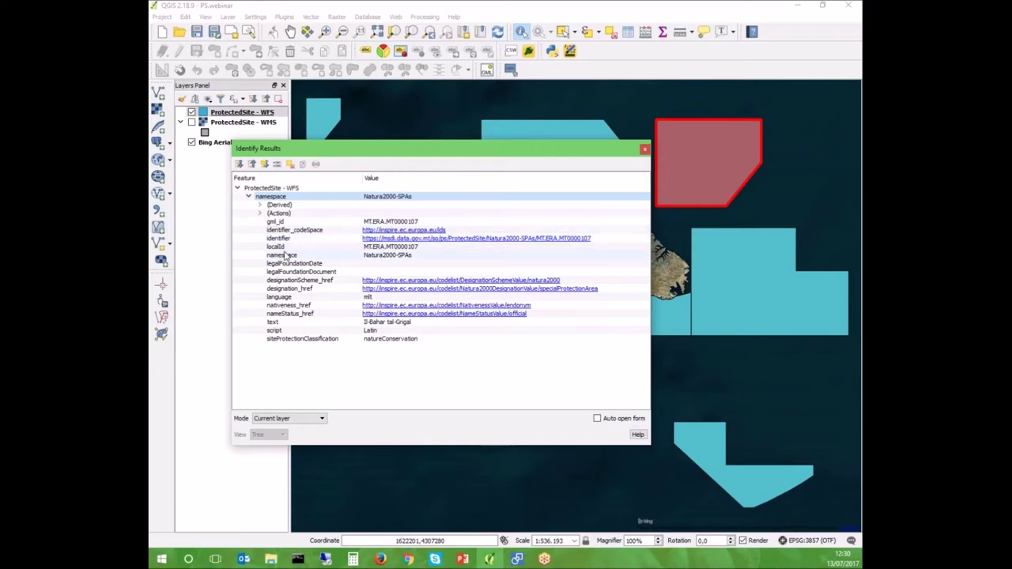
- Highlight the inspireID namespace in Firefox's WFS response, return to QGIS to compare the identified site's localId and namespace, and close the results
click(387, 560)
drag(200, 228, 269, 262)
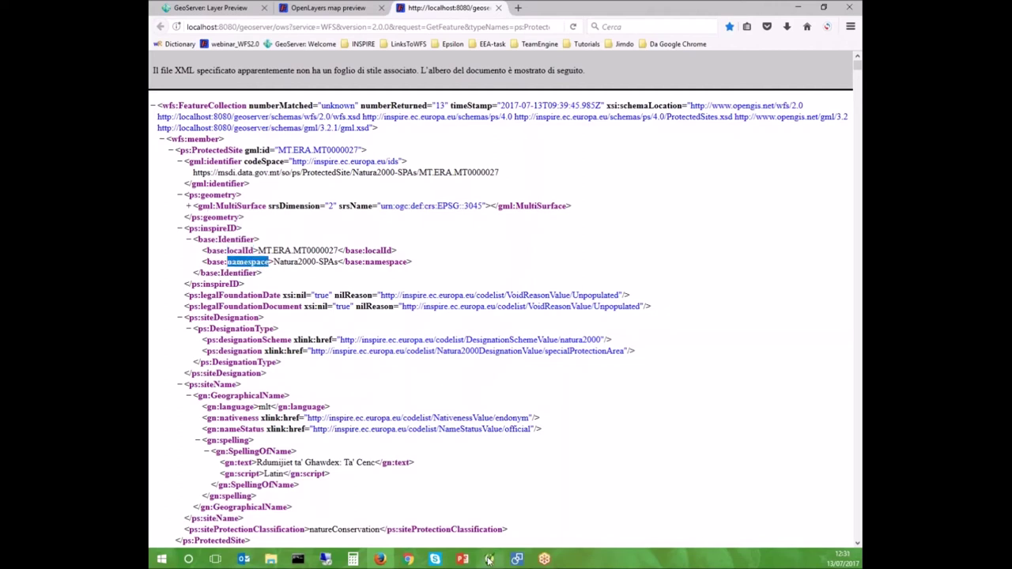
mouse_move(488, 560)
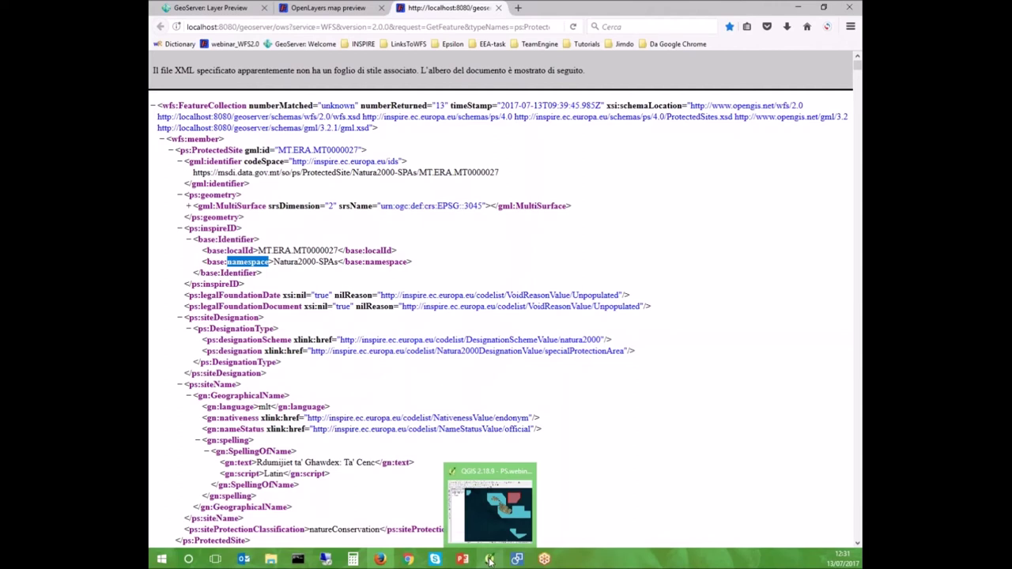
click(489, 560)
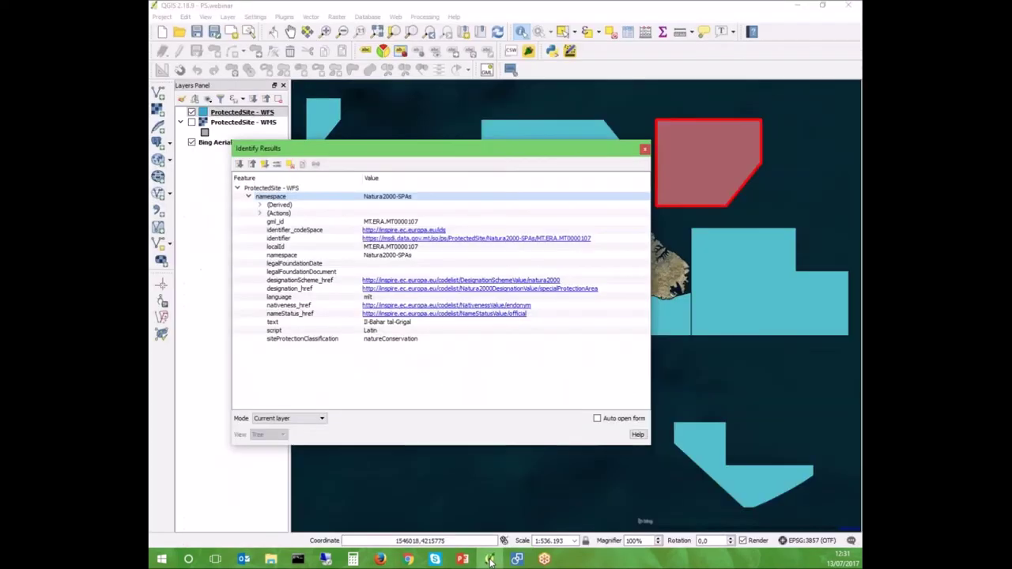
click(283, 250)
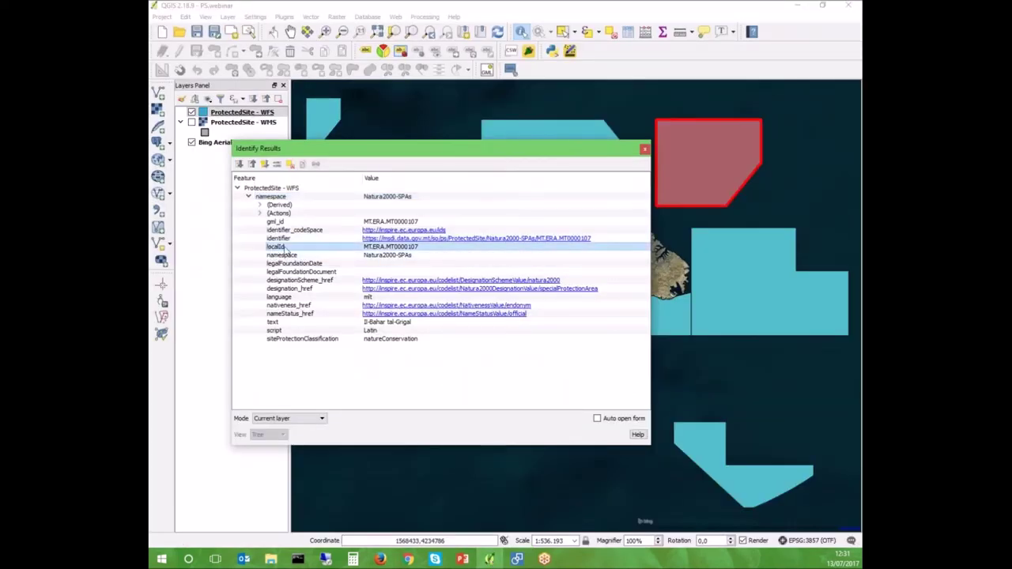
click(273, 256)
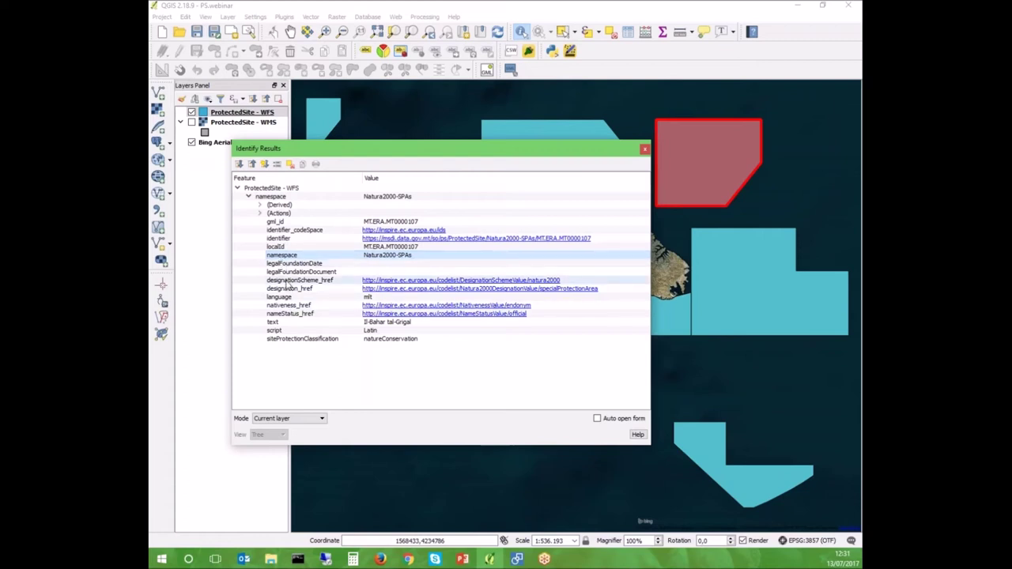
click(644, 151)
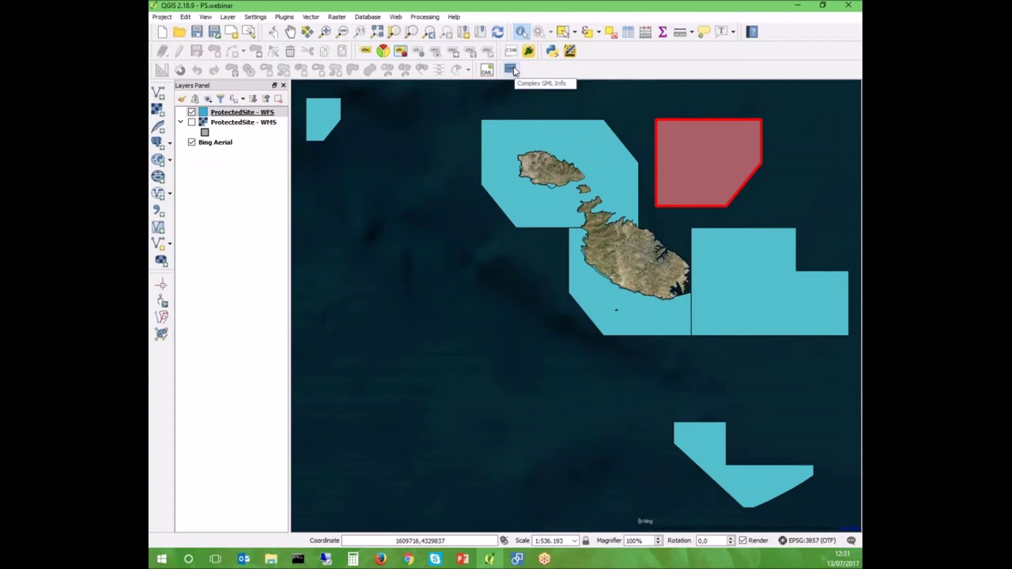
- Select the WFS site northeast of Malta, inspect its nested attributes with Complex GML Info, and clear the selection
click(563, 32)
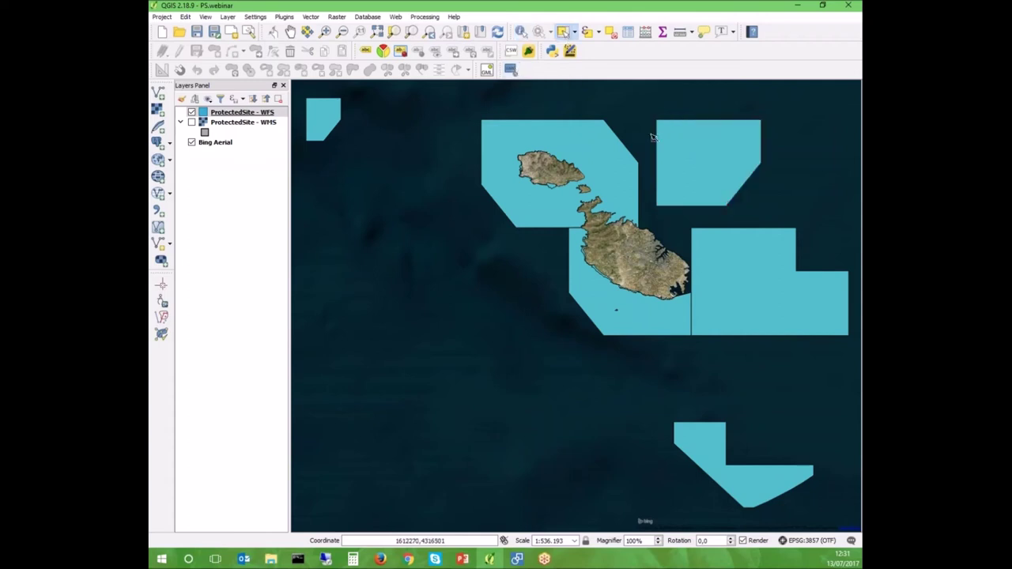
click(753, 168)
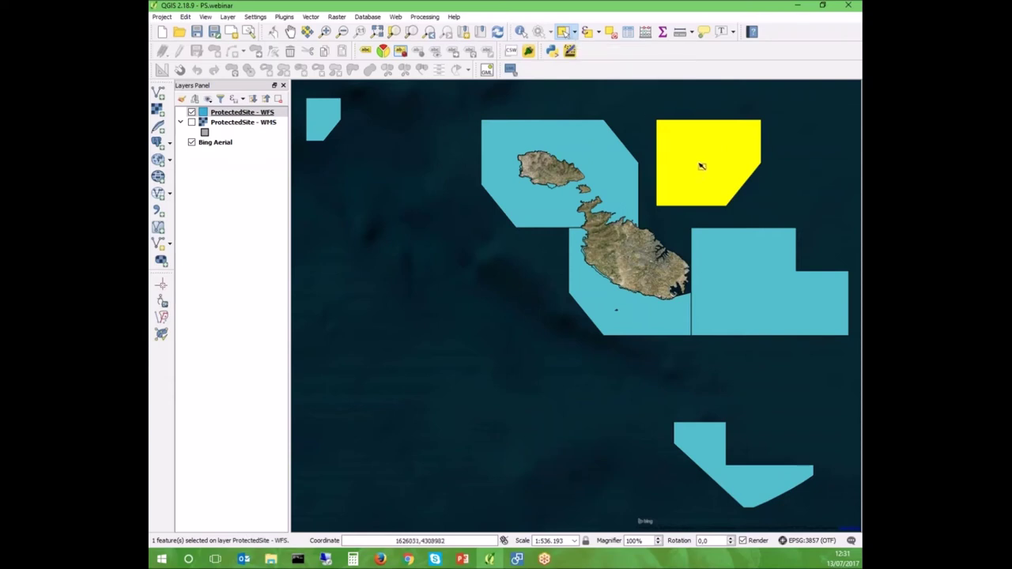
click(510, 71)
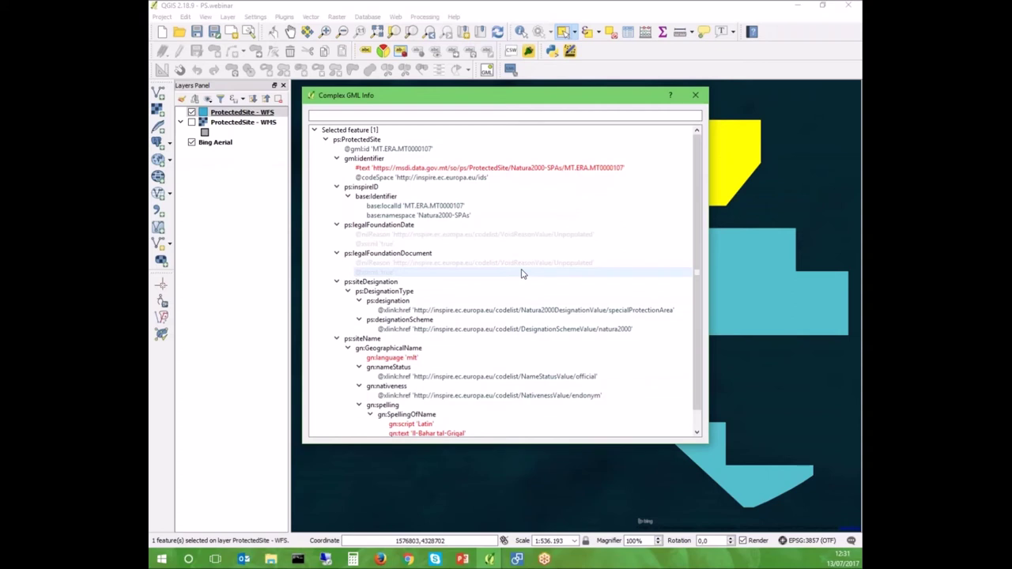
click(696, 96)
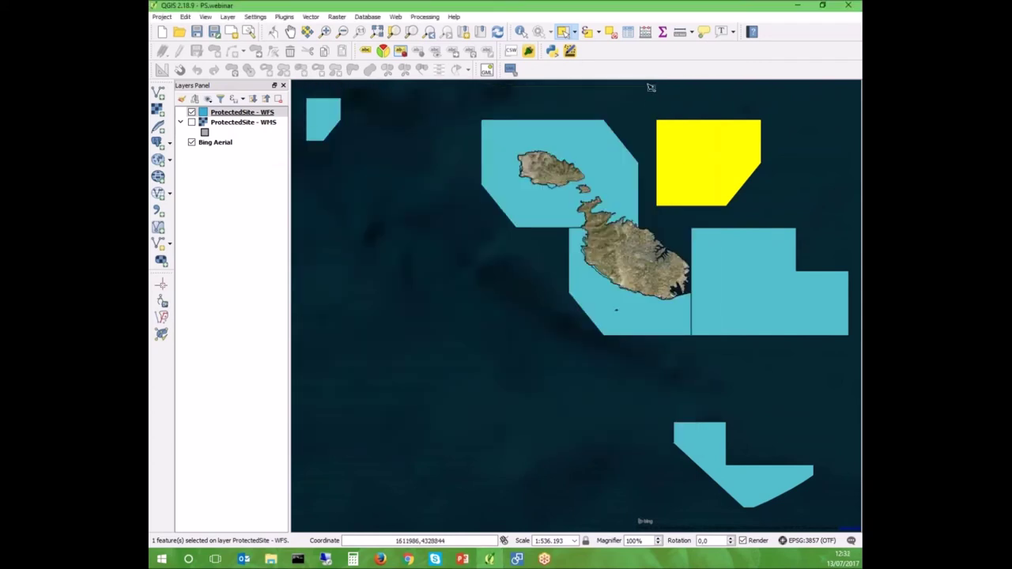
click(612, 33)
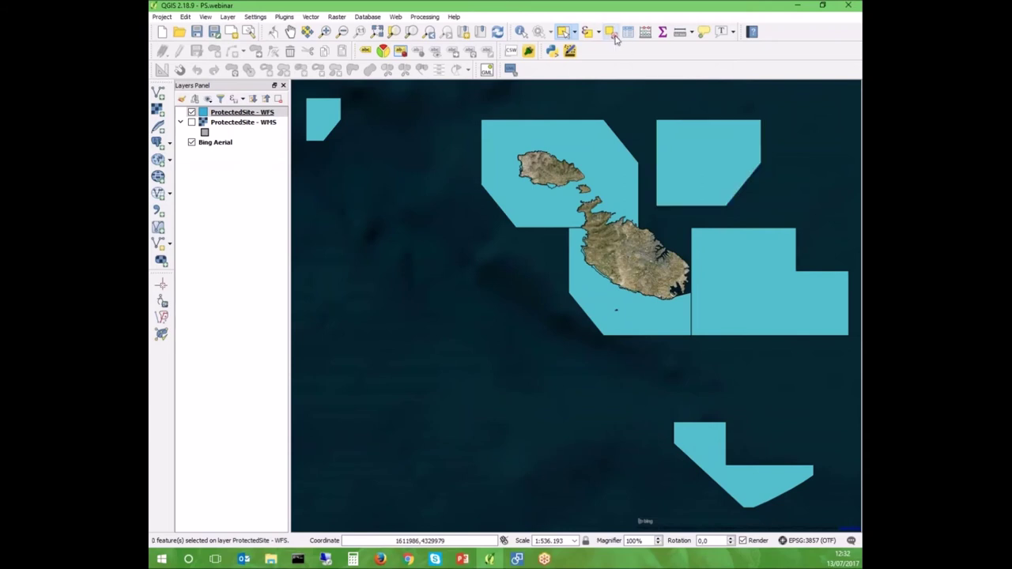
- Review the PS_webinar WMS connection's URL, connect to the server, and select its ProtectedSite layer before closing the dialog without adding it
click(169, 162)
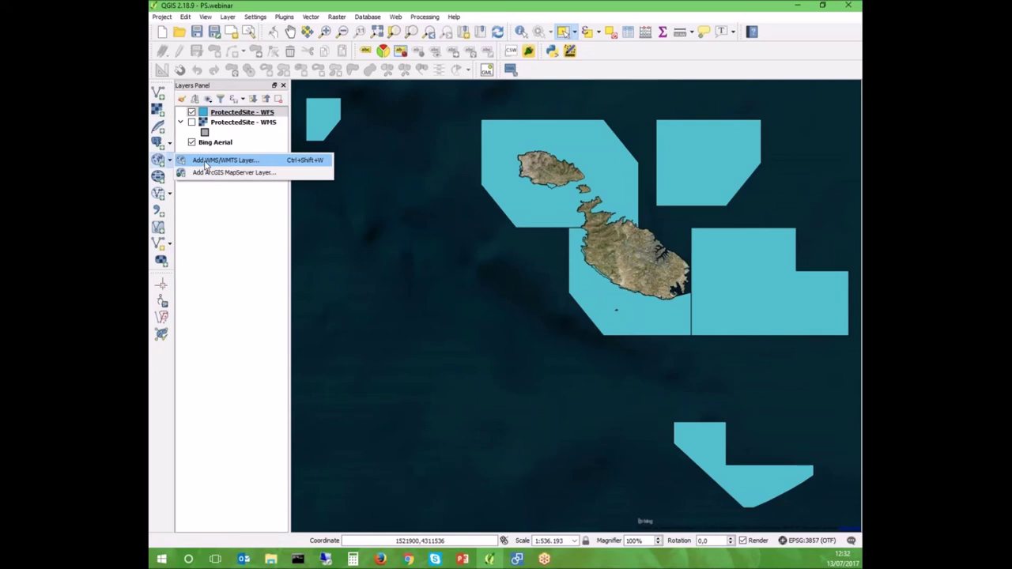
click(205, 164)
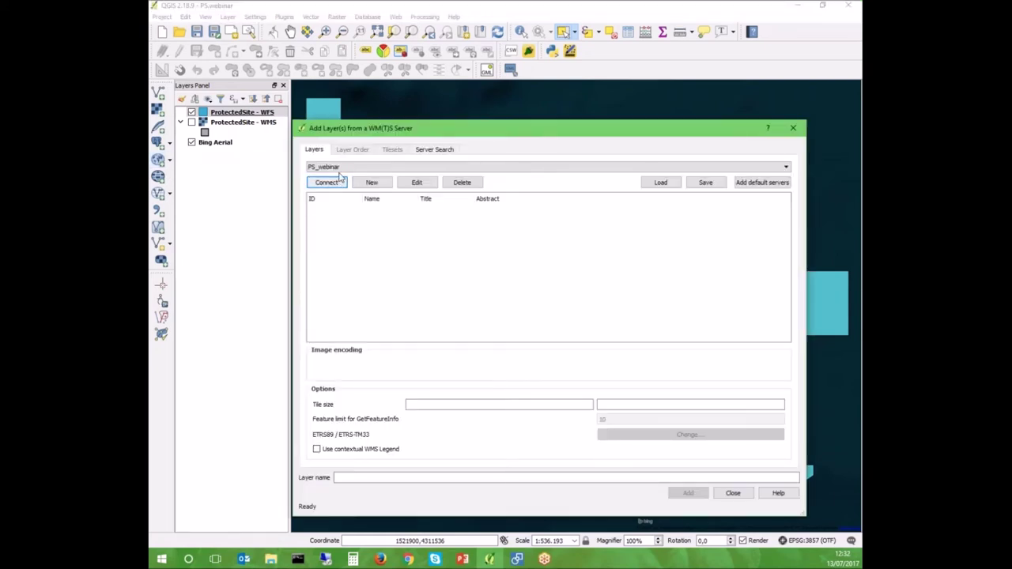
click(417, 185)
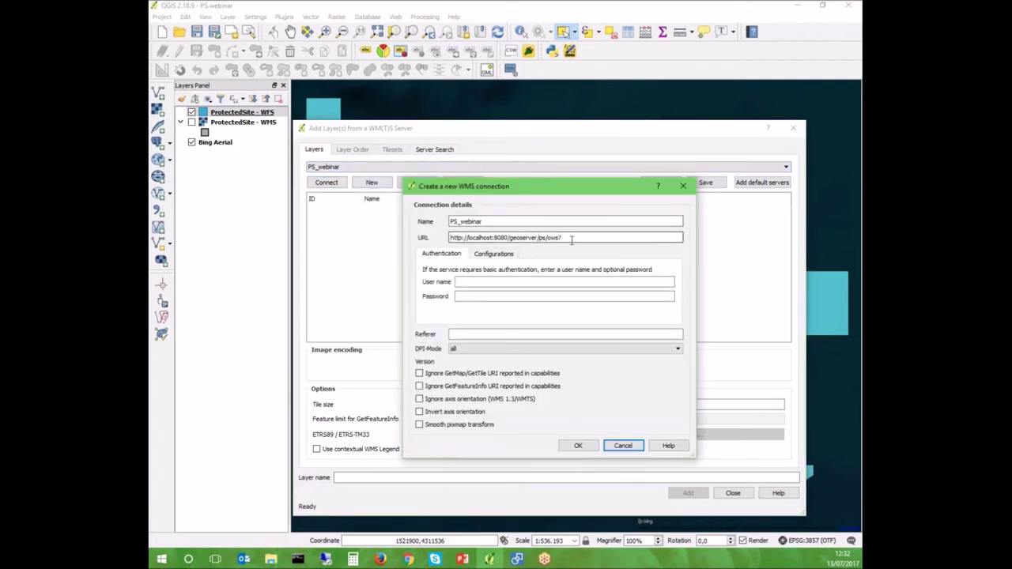
drag(567, 237, 444, 250)
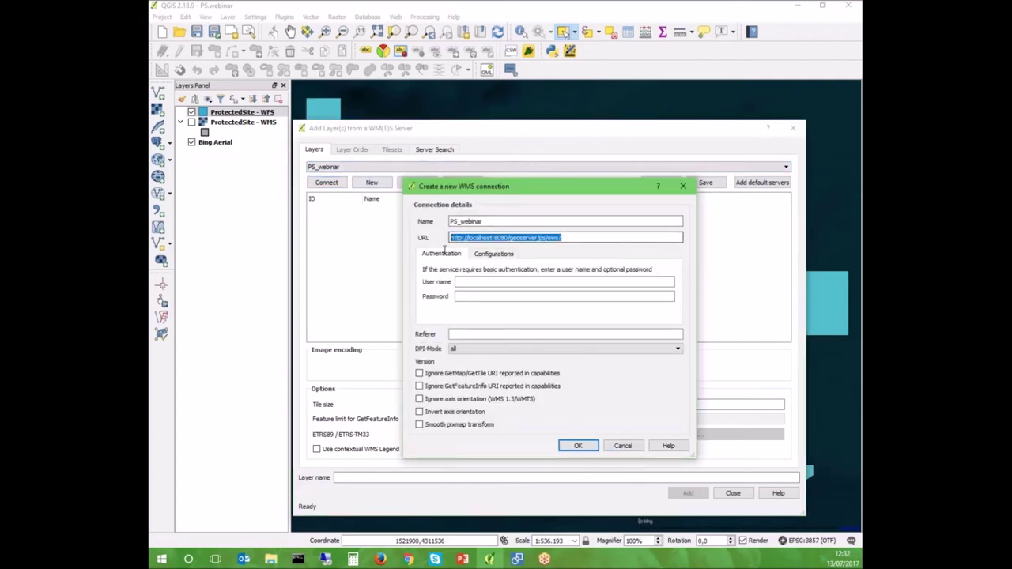
click(622, 446)
click(327, 182)
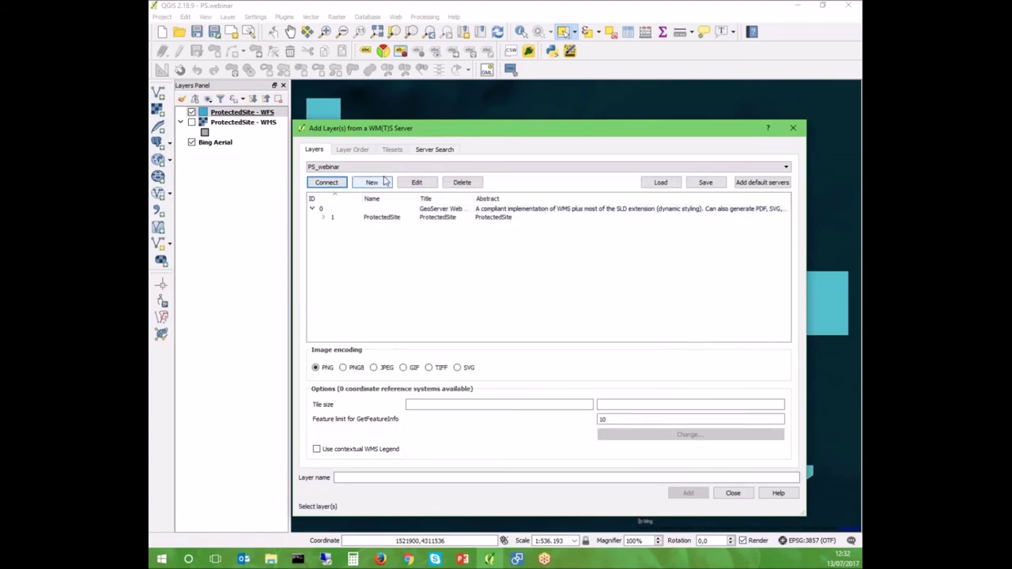
click(386, 218)
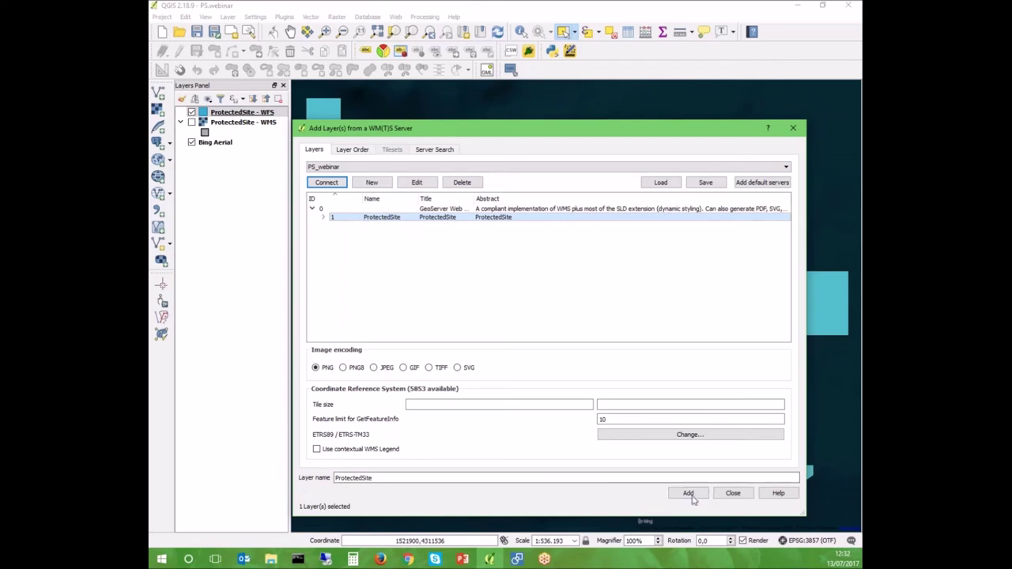
click(793, 128)
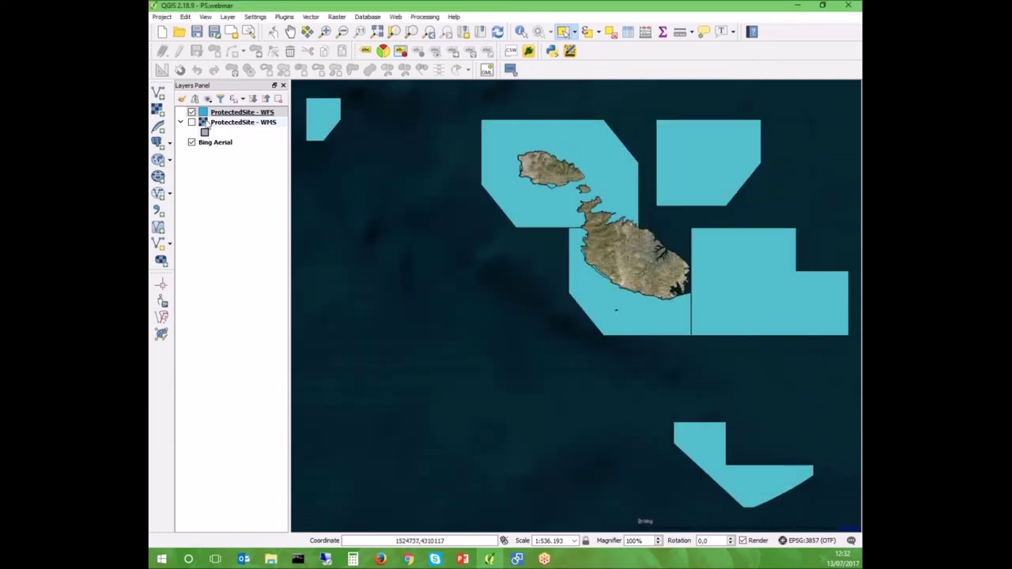
- Hide the ProtectedSite - WFS layer, show ProtectedSite - WMS, and make the WMS layer active
click(191, 112)
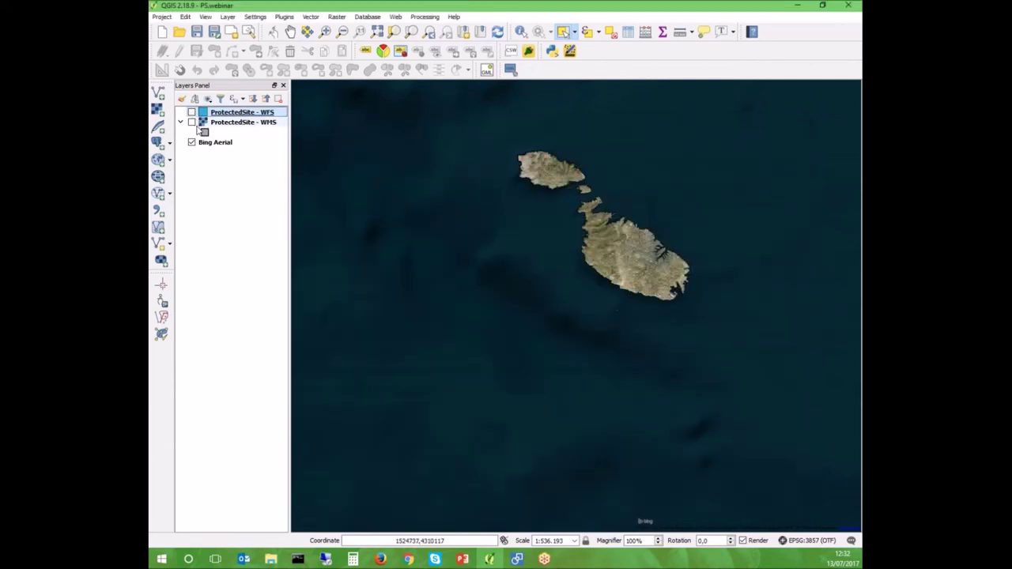
click(191, 123)
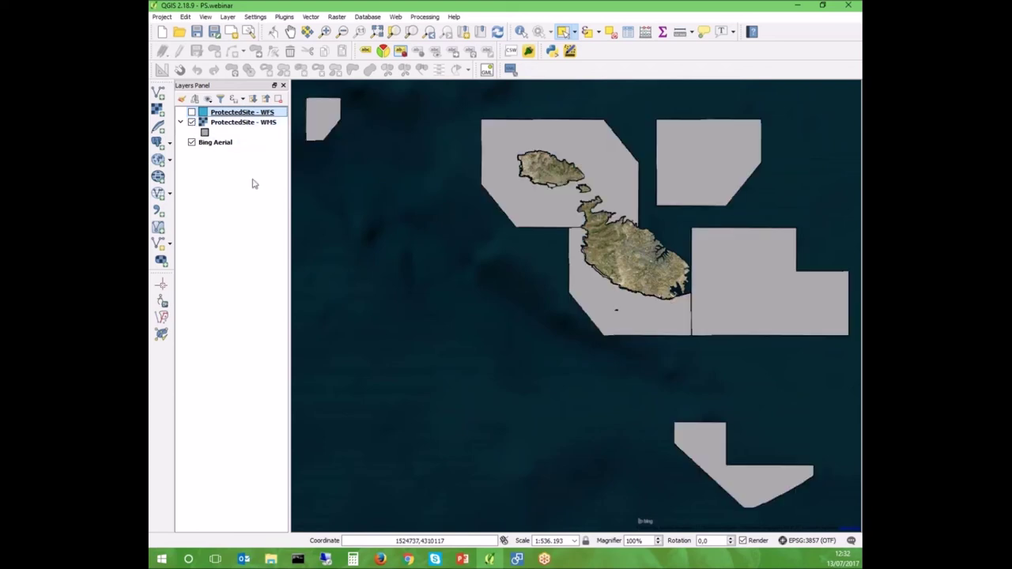
click(252, 123)
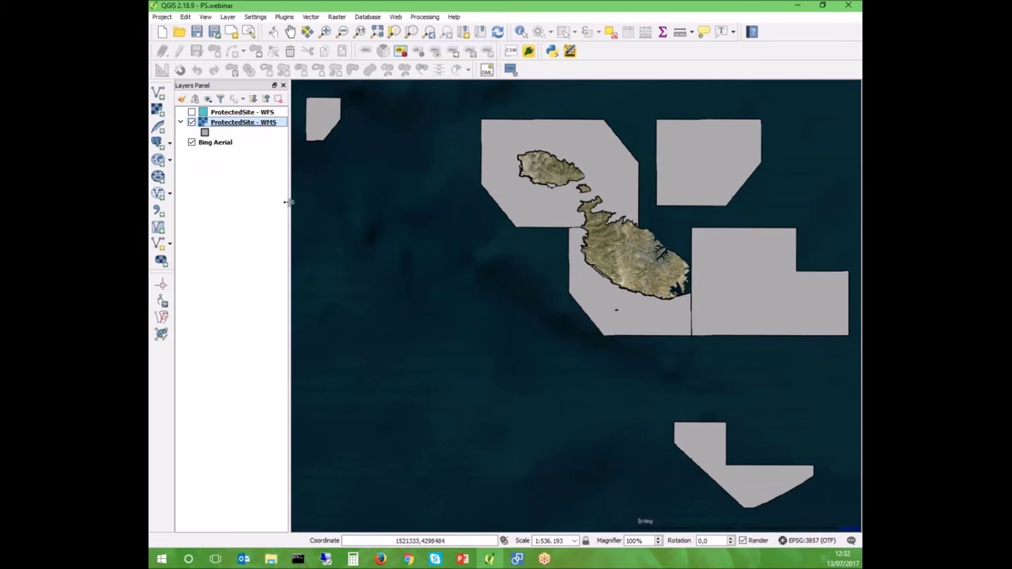
- Identify the WMS site northeast of Malta in Html format, expand its ps:ProtectedSite result, and widen the results window
click(521, 33)
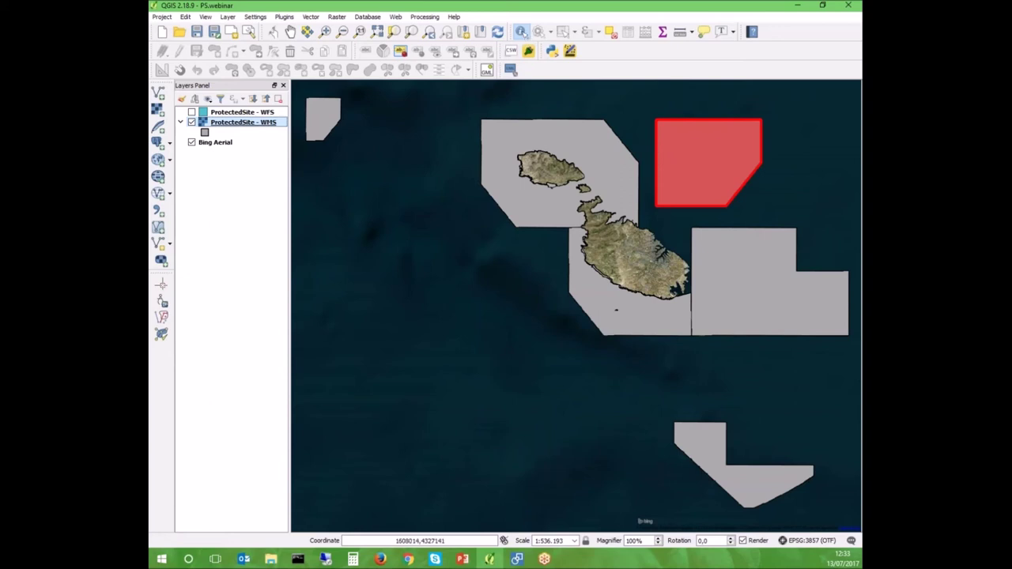
click(698, 156)
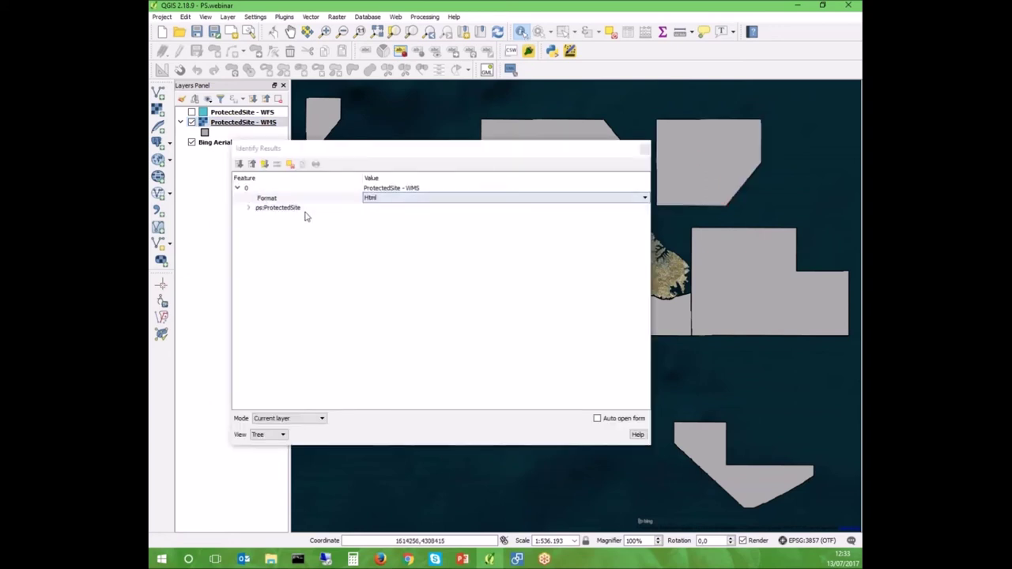
click(379, 198)
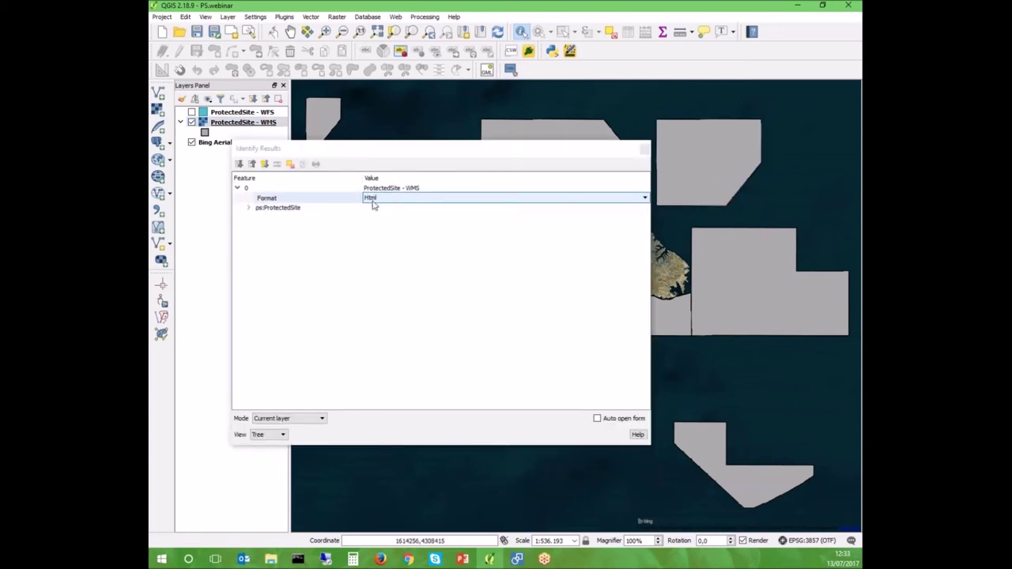
click(249, 208)
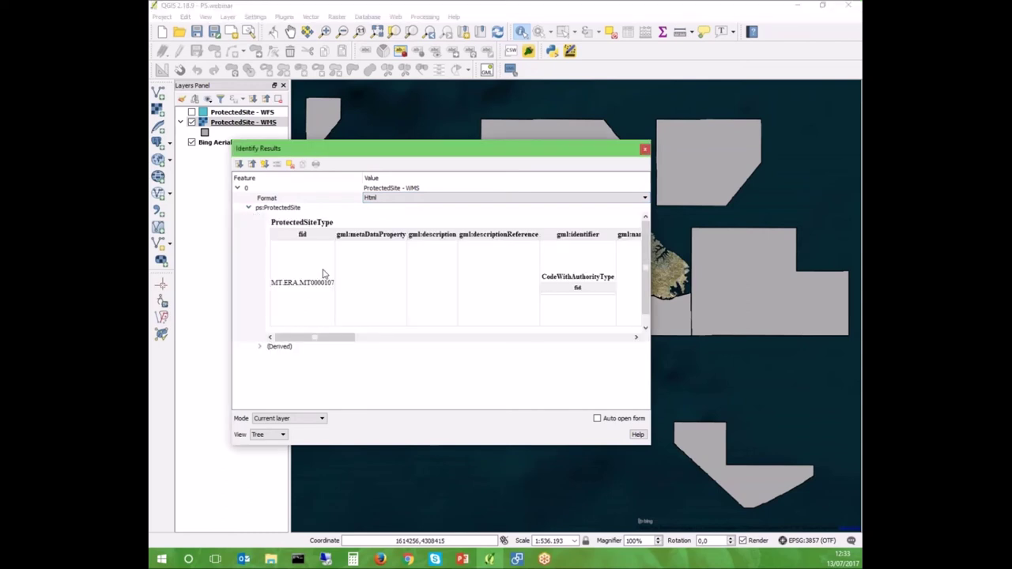
drag(649, 369, 790, 357)
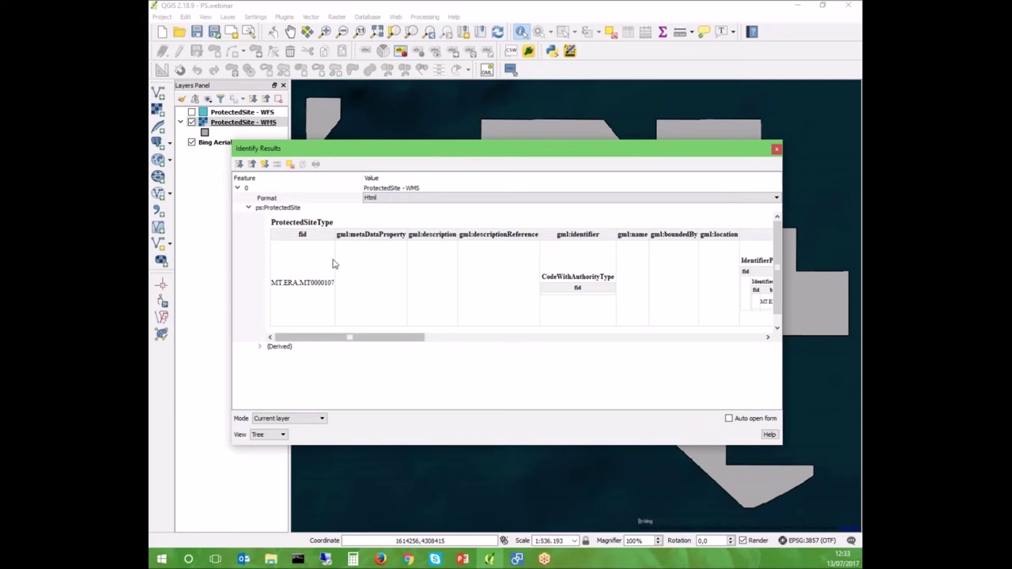
- Examine the ps:inspireID localId and namespace and the legal foundation columns in the WMS result, close it, and switch to PowerPoint
drag(335, 340, 318, 343)
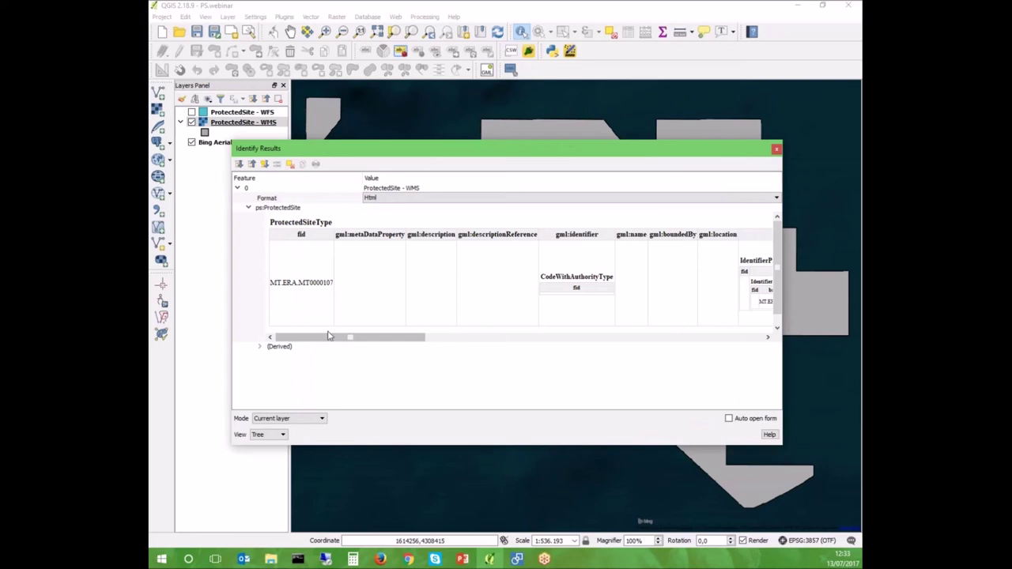
drag(329, 341, 449, 338)
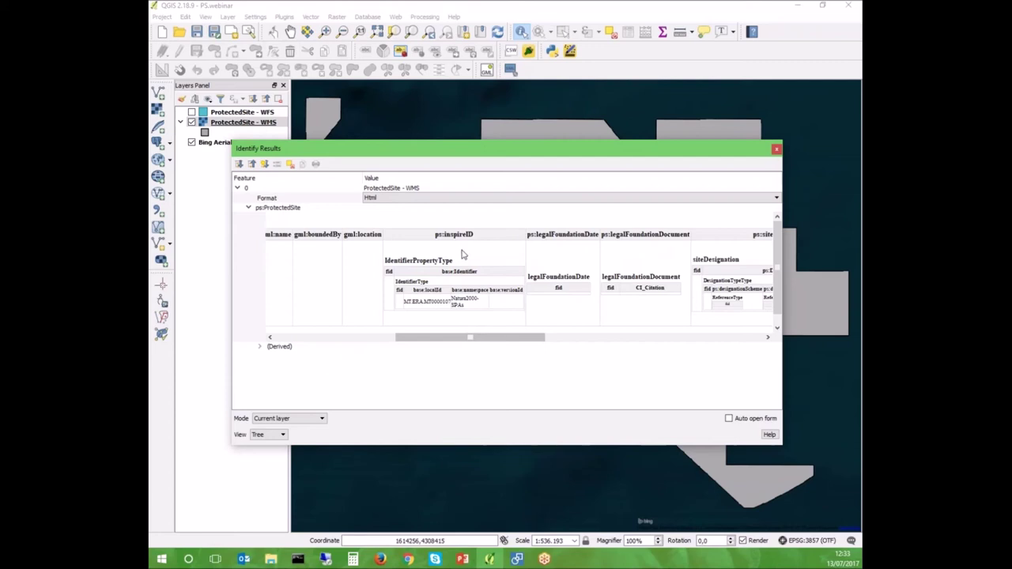
drag(473, 235, 445, 236)
mouse_move(441, 290)
mouse_down()
mouse_move(430, 291)
mouse_move(443, 303)
mouse_up()
click(476, 308)
mouse_move(491, 340)
mouse_down()
mouse_move(664, 339)
mouse_move(495, 340)
mouse_up()
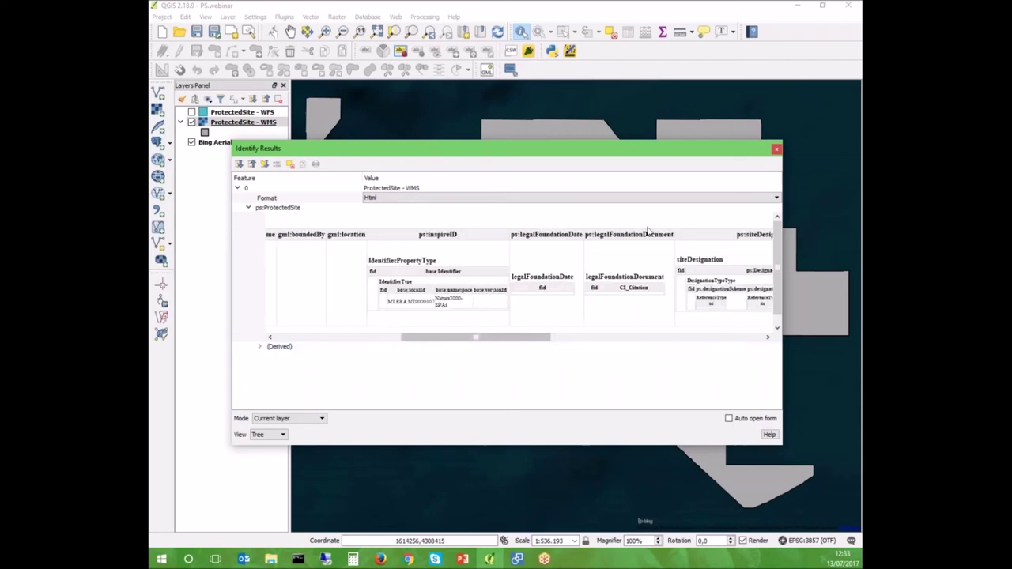
click(776, 148)
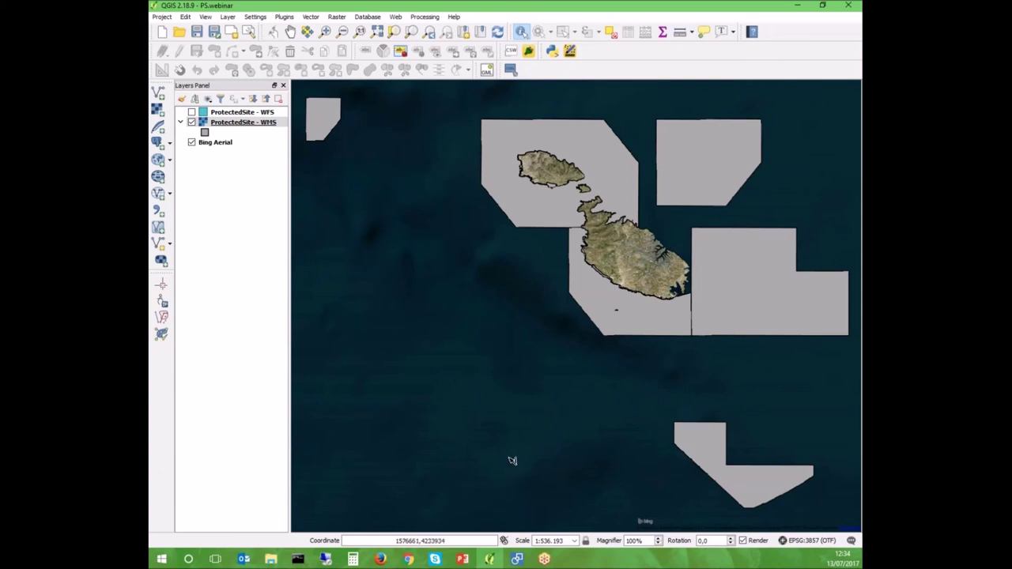
click(467, 560)
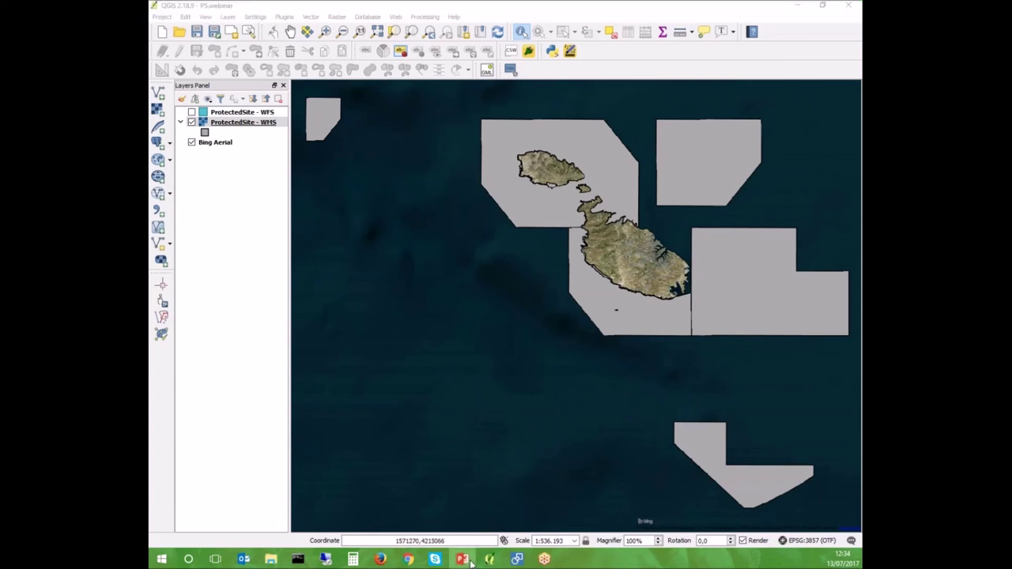